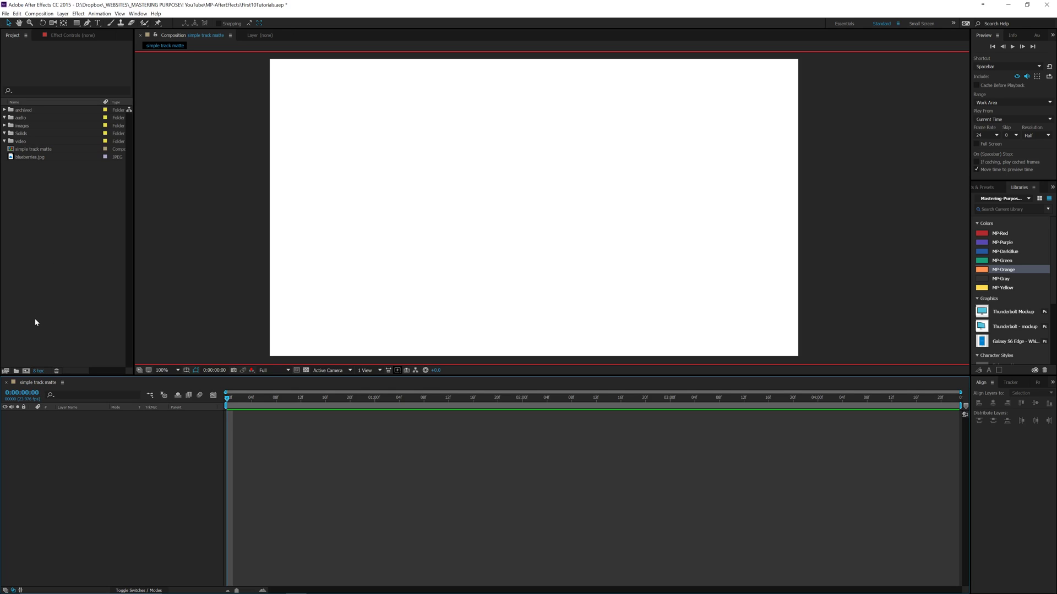
# Create a 1920×1080 Comp 1 composition, then close its tab to return to simple track matte
pyautogui.click(26, 371)
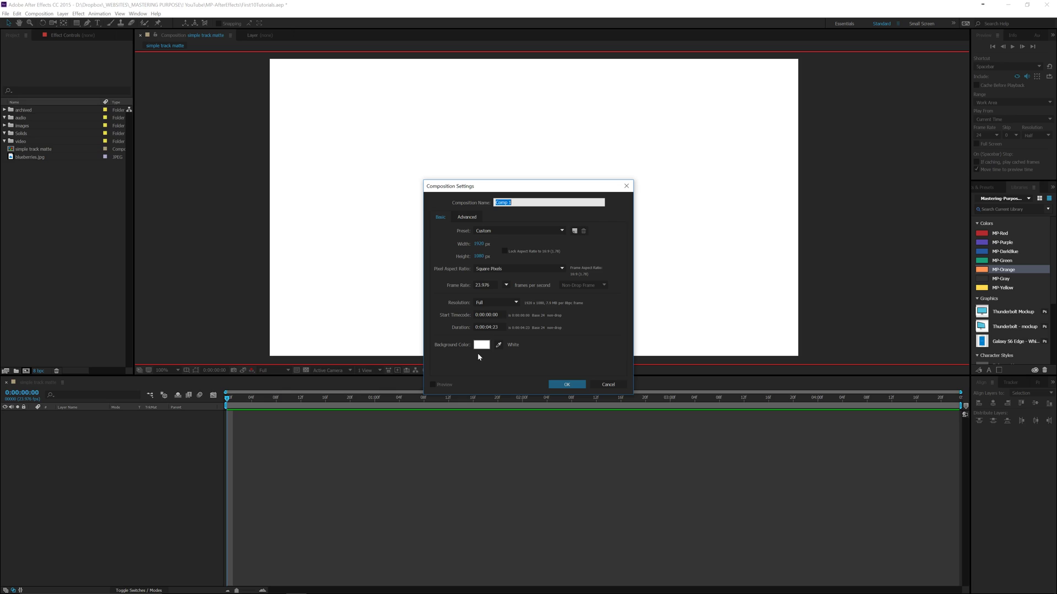
pyautogui.click(567, 384)
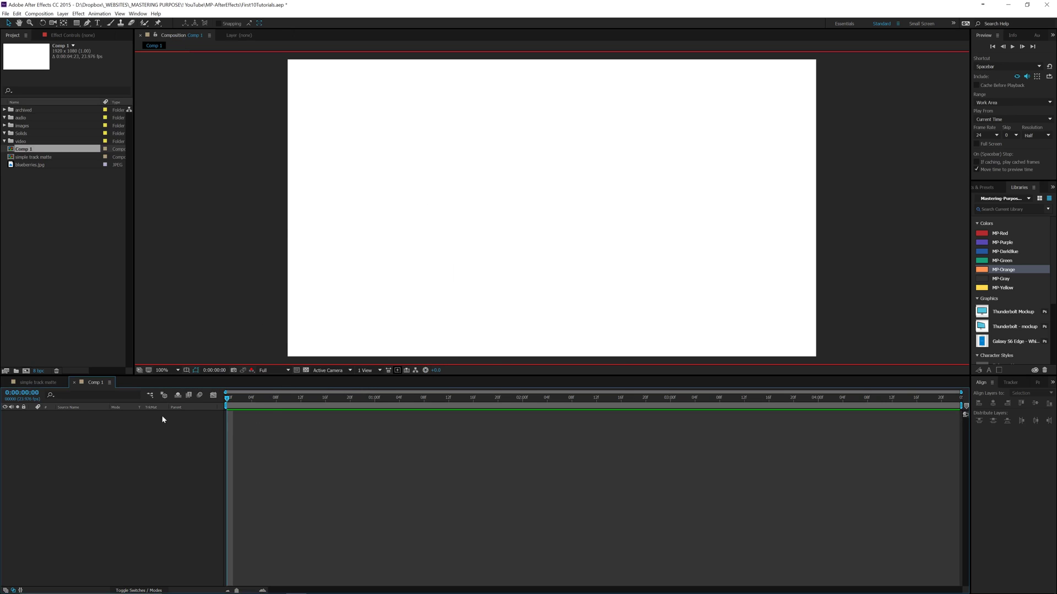
pyautogui.click(75, 382)
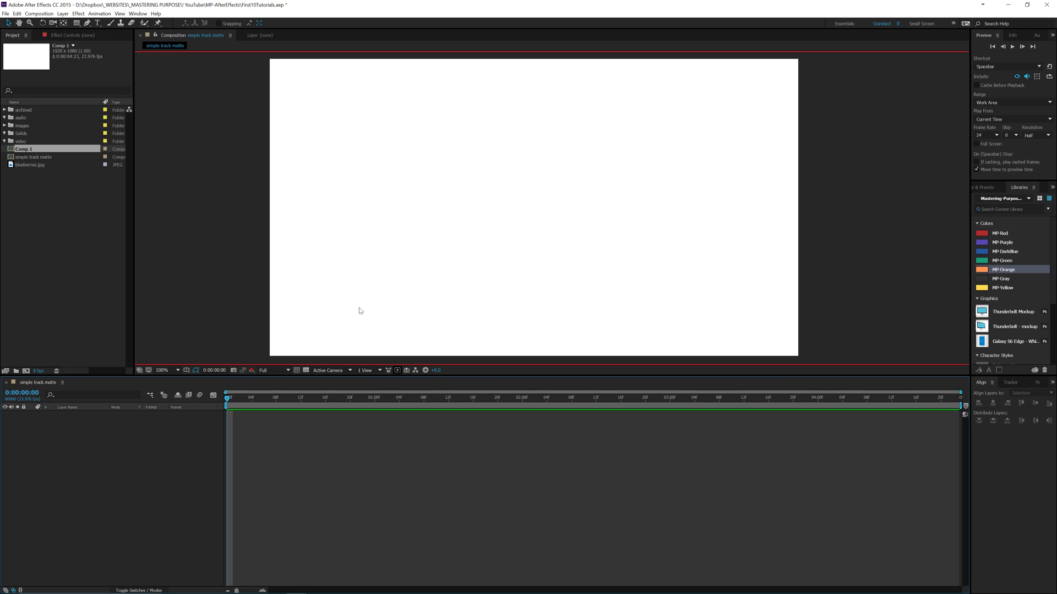
# Add a text layer reading 'Disappearing text' in the frame
pyautogui.hotkey('ctrl', 't')
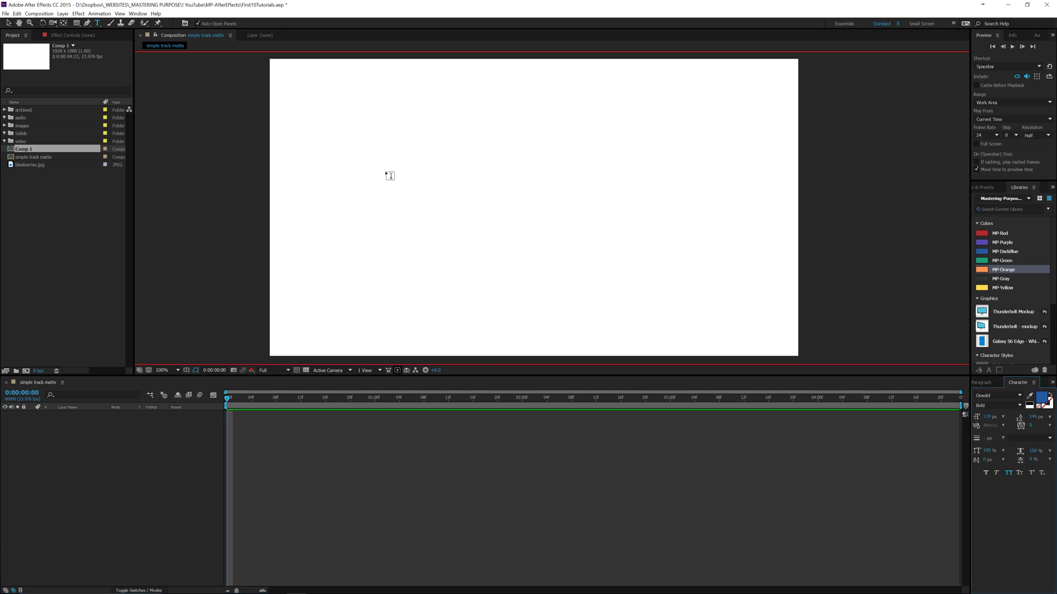
pyautogui.click(386, 171)
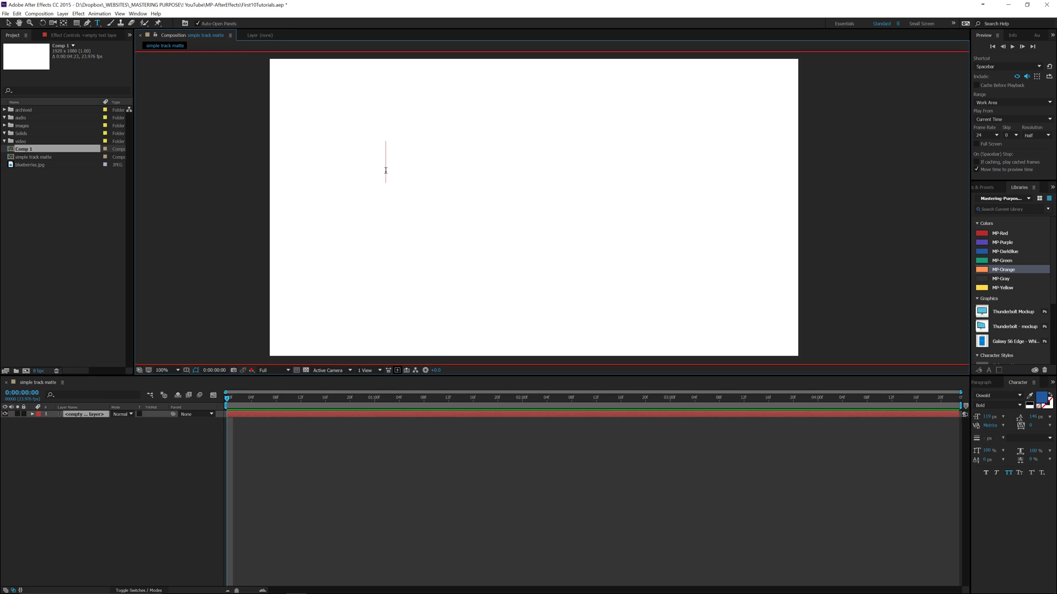
pyautogui.write('Disap')
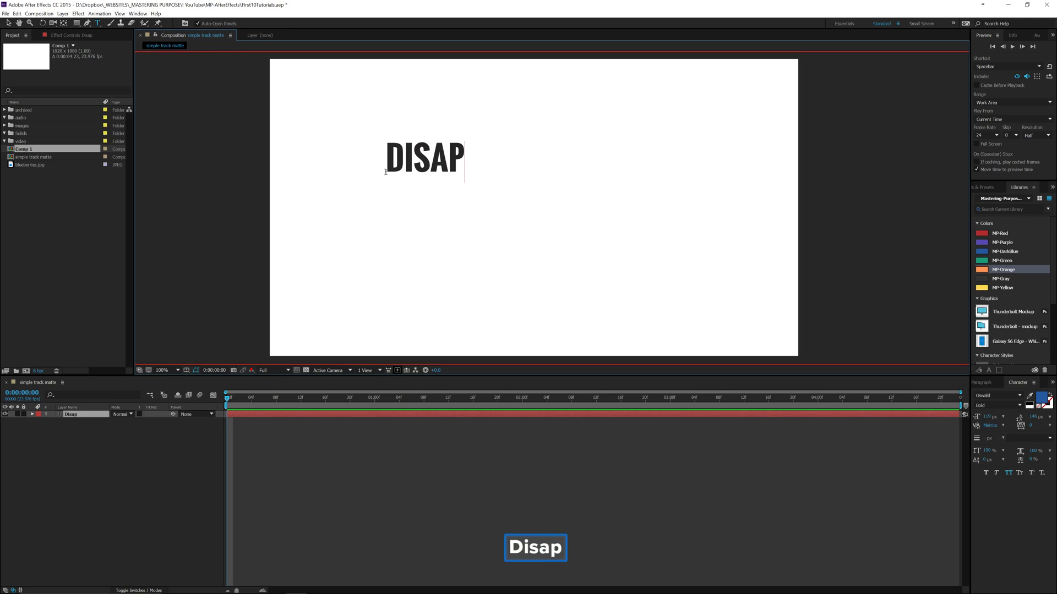
pyautogui.write('pearing te')
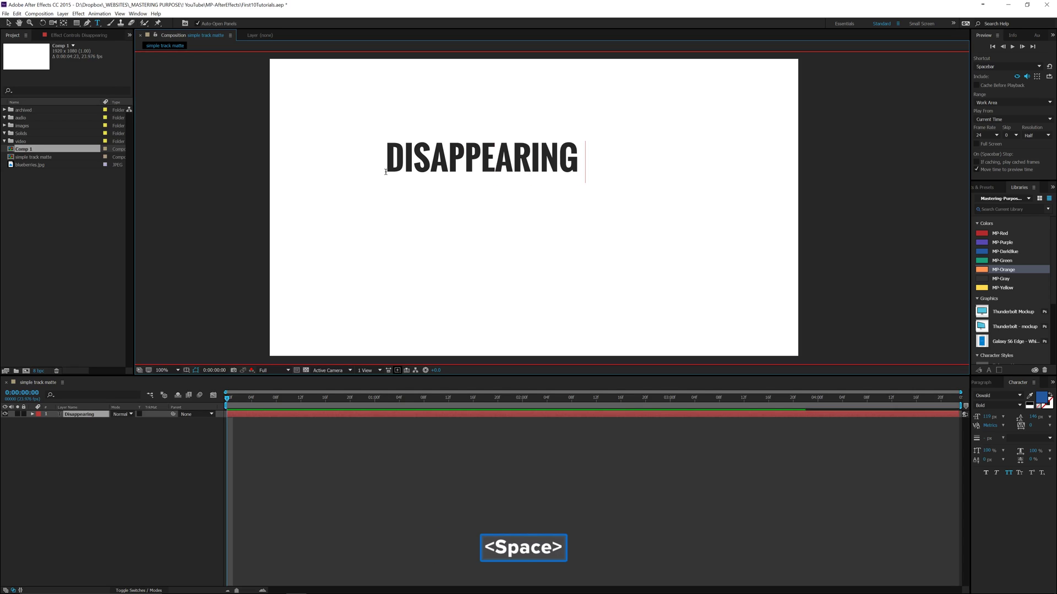
pyautogui.write('xt')
pyautogui.hotkey('ctrl', 'Return')
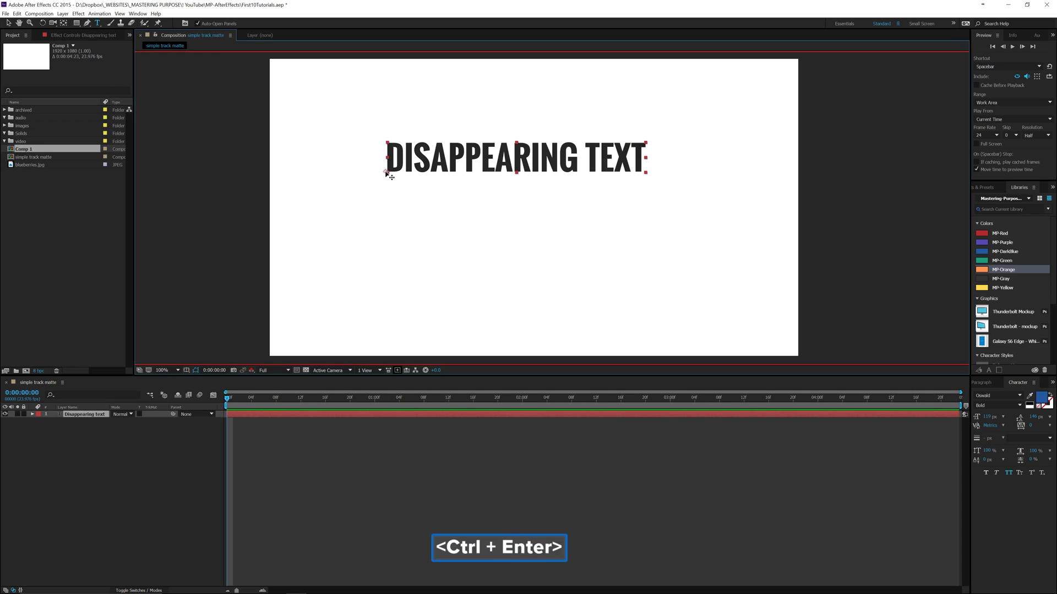
pyautogui.press('v')
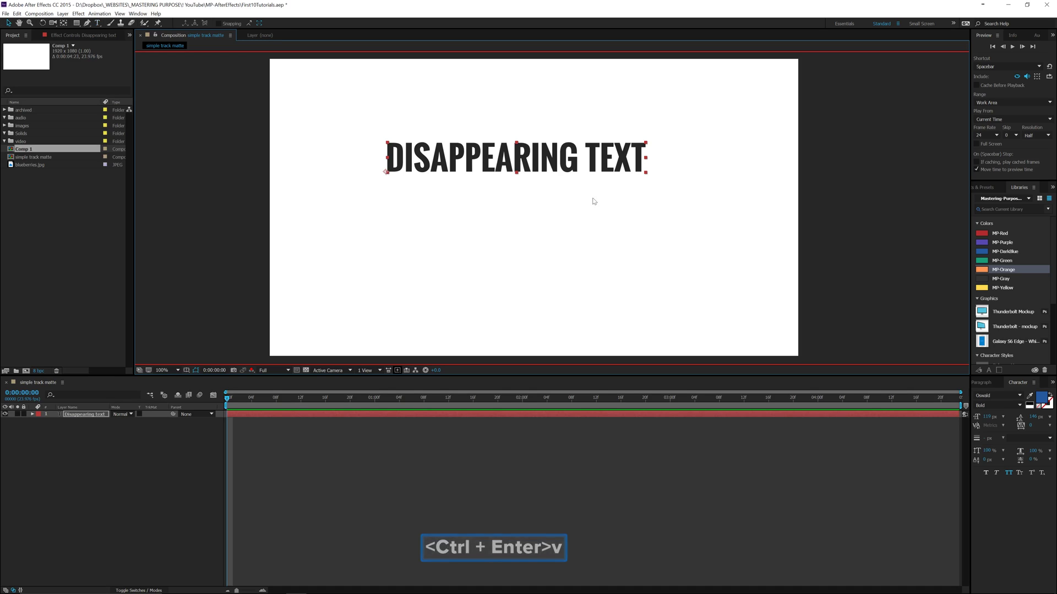
# Show the Align panel, move the text down, and centre it horizontally in the frame
pyautogui.click(1051, 381)
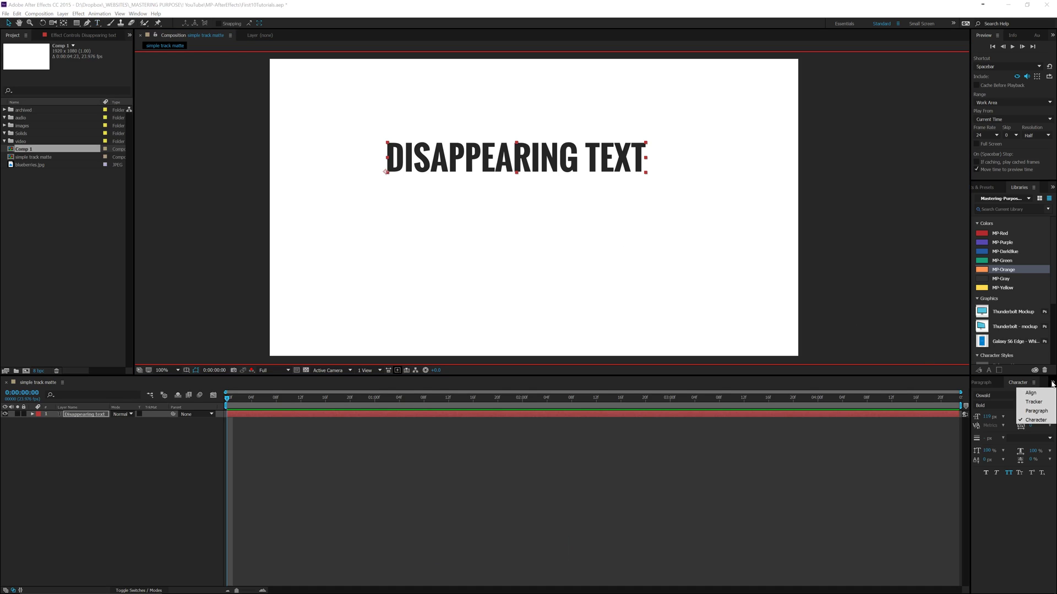
pyautogui.click(1017, 394)
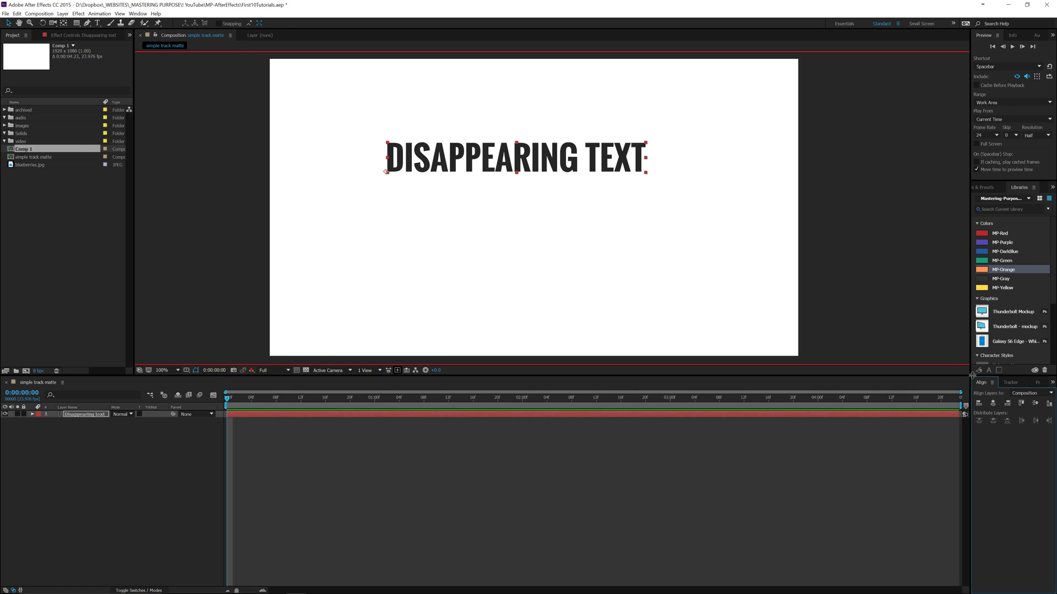
pyautogui.moveTo(969, 374); pyautogui.dragTo(942, 382)
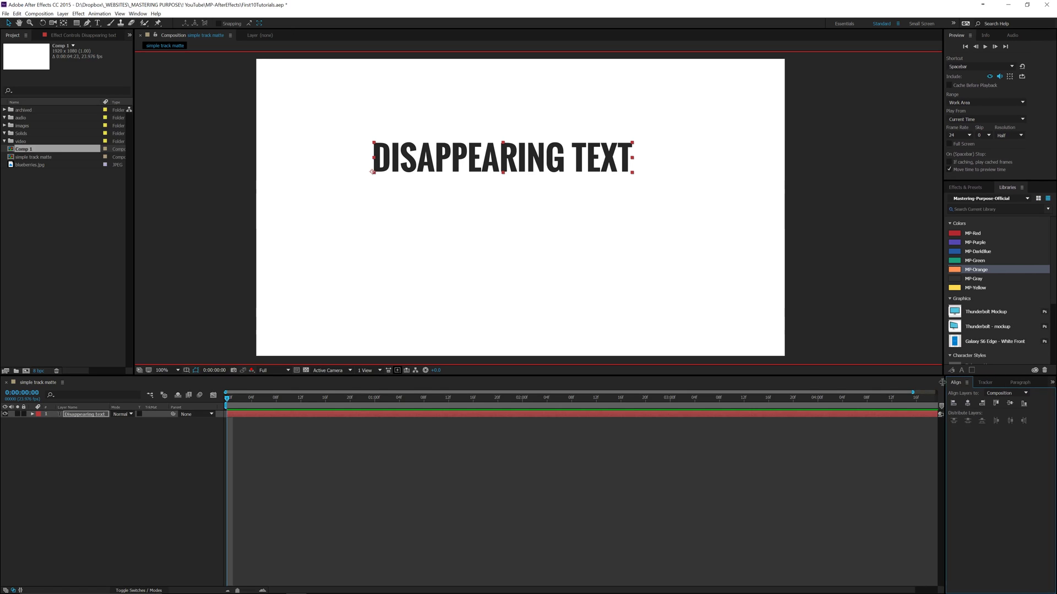
pyautogui.click(138, 13)
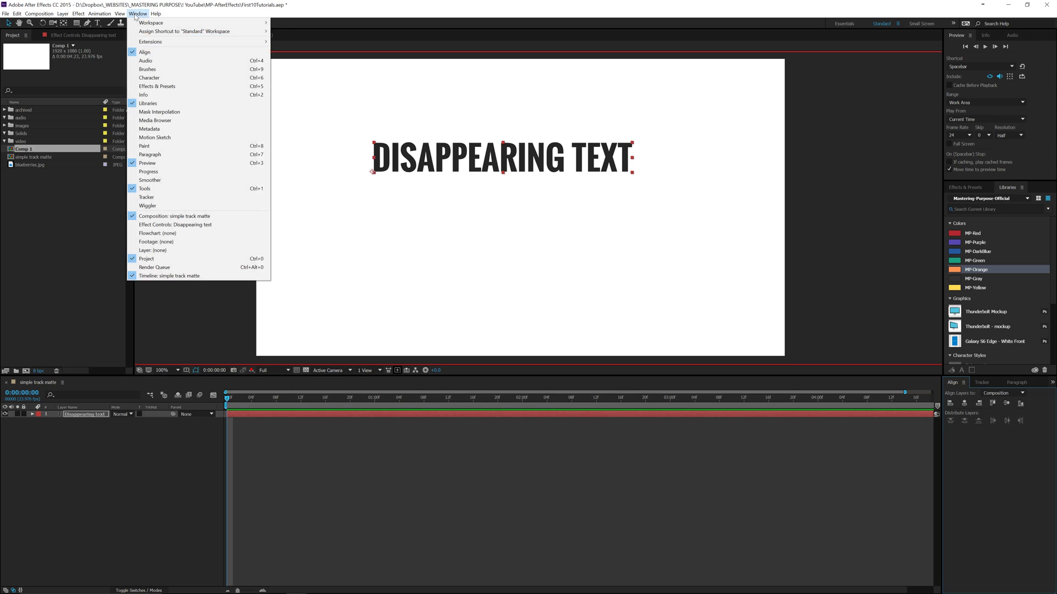
pyautogui.click(200, 330)
pyautogui.moveTo(537, 165); pyautogui.dragTo(537, 188)
pyautogui.click(964, 403)
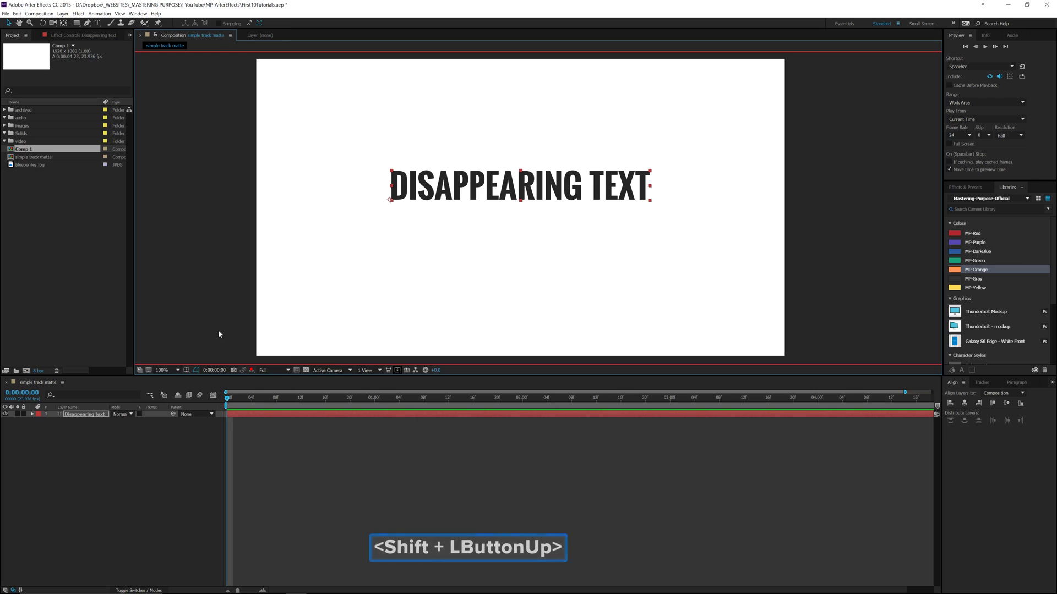
pyautogui.click(88, 465)
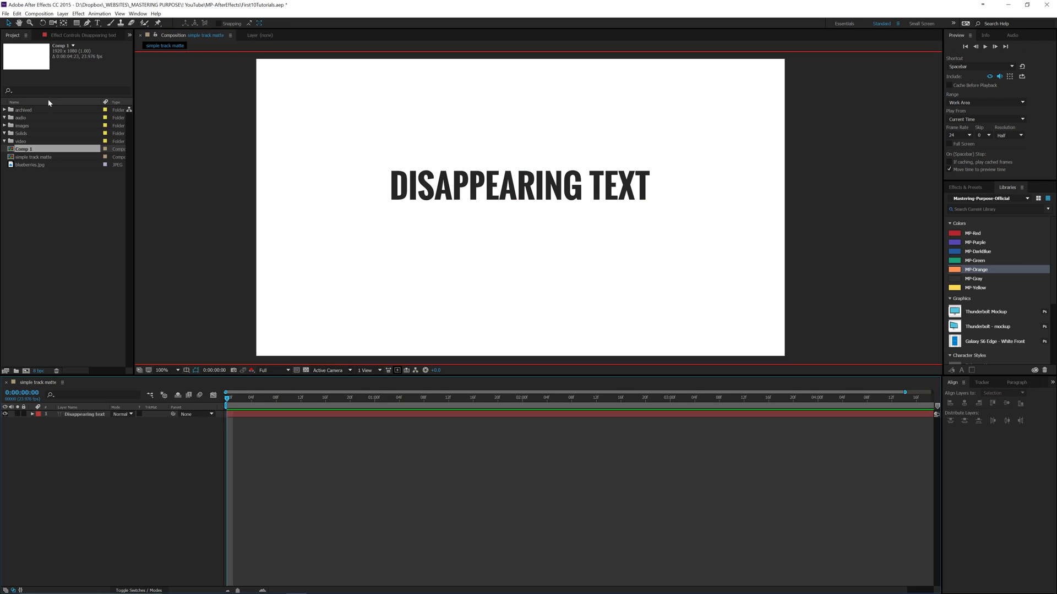
pyautogui.click(76, 25)
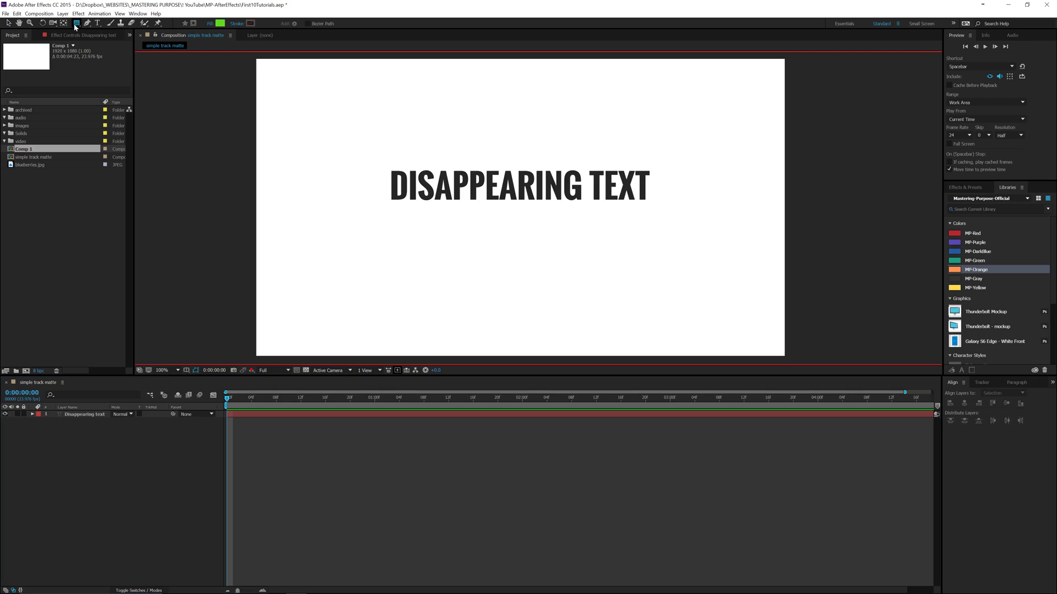
pyautogui.click(222, 24)
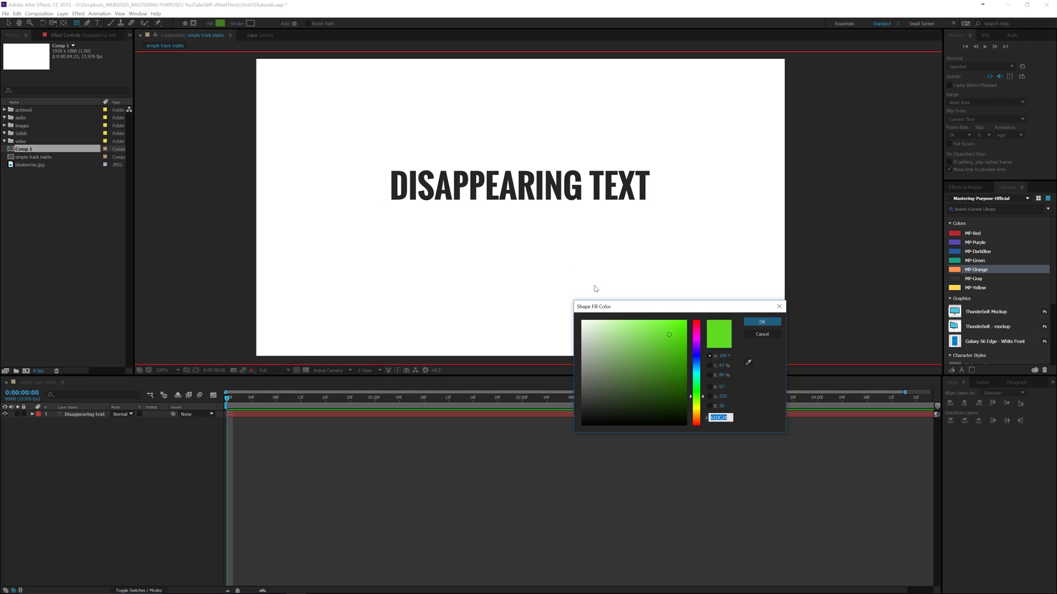
pyautogui.click(761, 334)
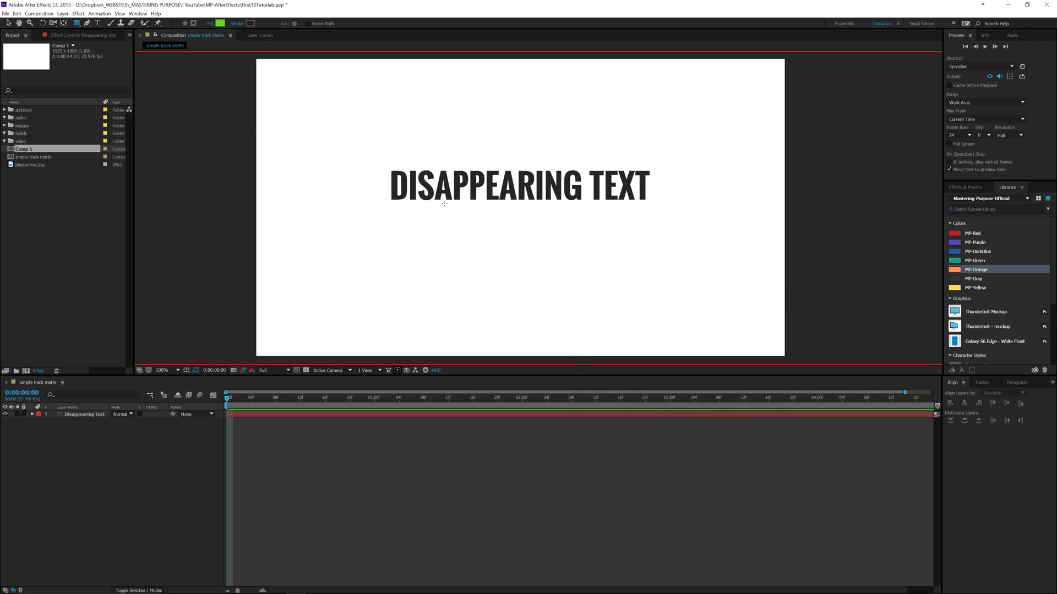
pyautogui.moveTo(382, 163); pyautogui.dragTo(657, 199)
pyautogui.press('v')
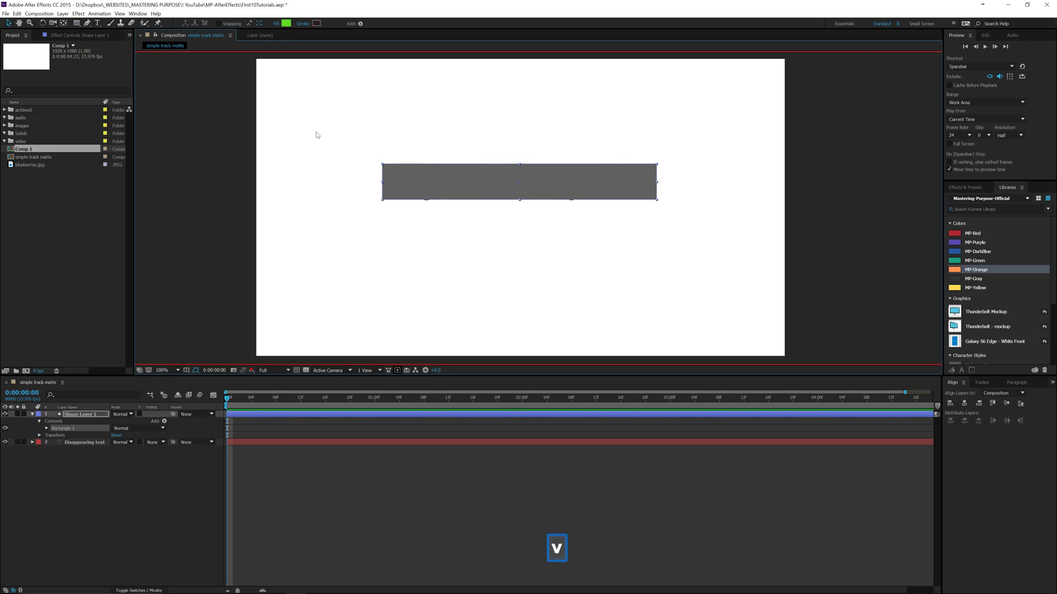
pyautogui.moveTo(455, 184); pyautogui.dragTo(400, 192)
pyautogui.press('Delete')
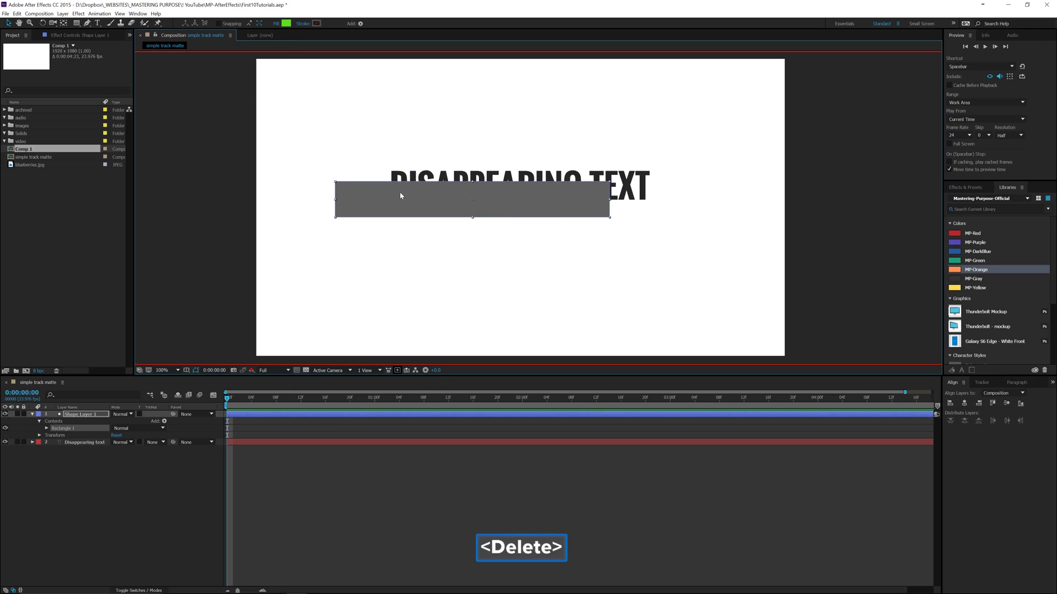
pyautogui.click(285, 23)
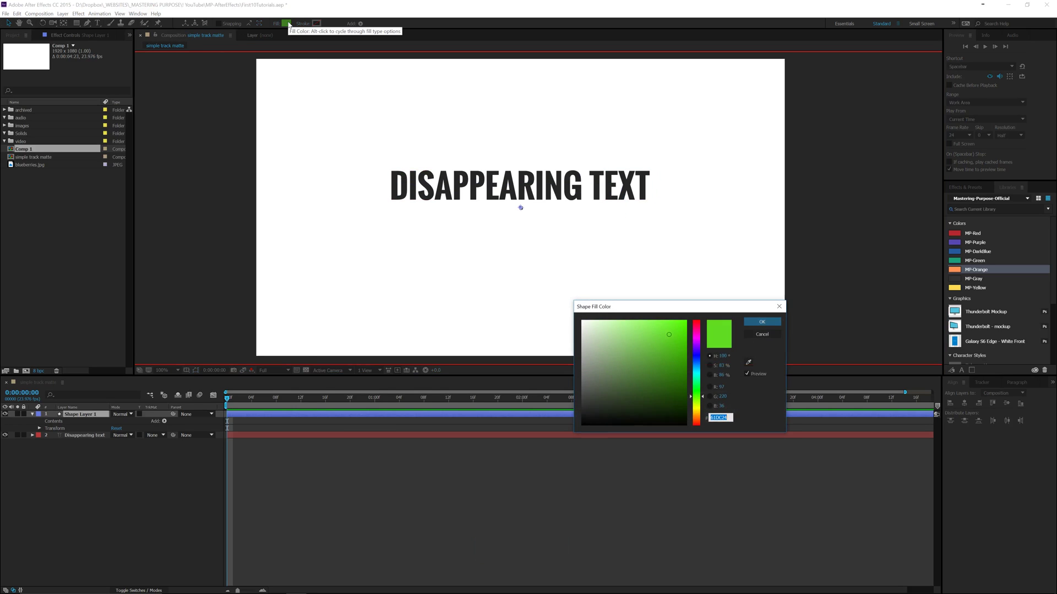
pyautogui.click(762, 322)
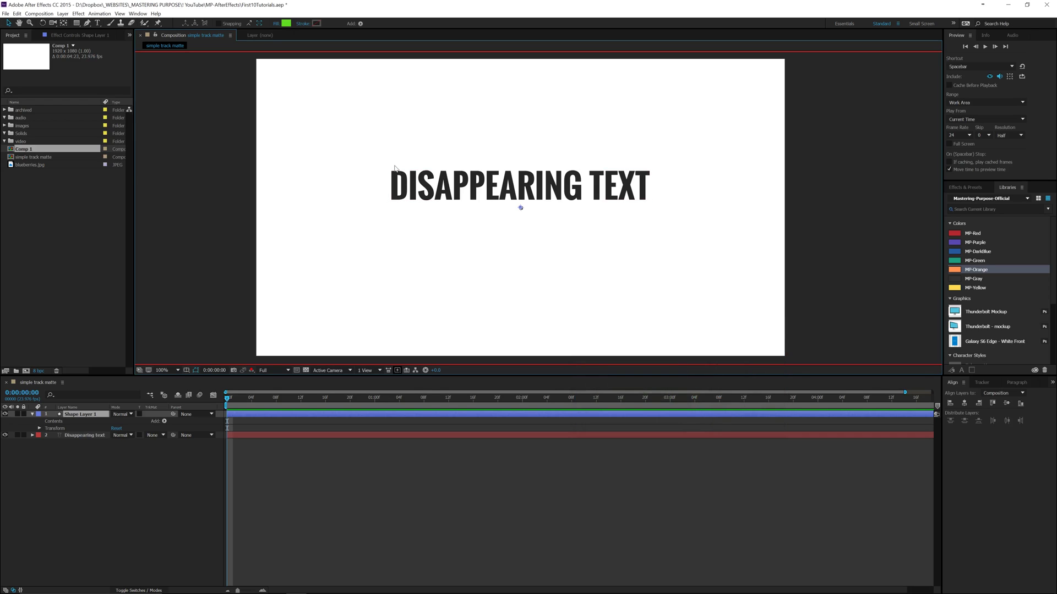
pyautogui.click(85, 414)
pyautogui.press('Delete')
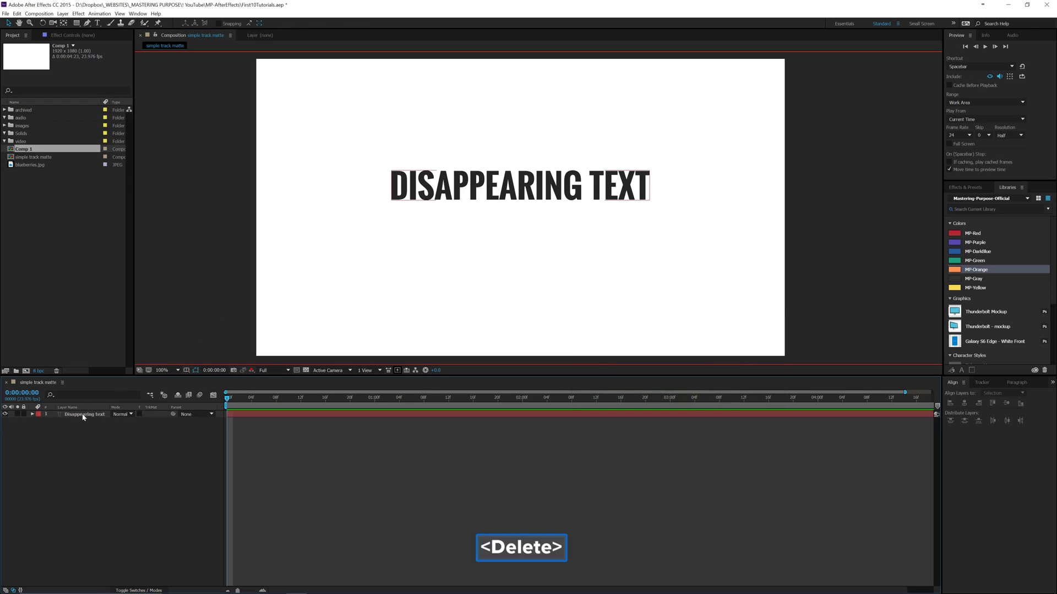
# Draw a grey rectangle across the text and align both layers to the rectangle's bottom edge
pyautogui.click(77, 22)
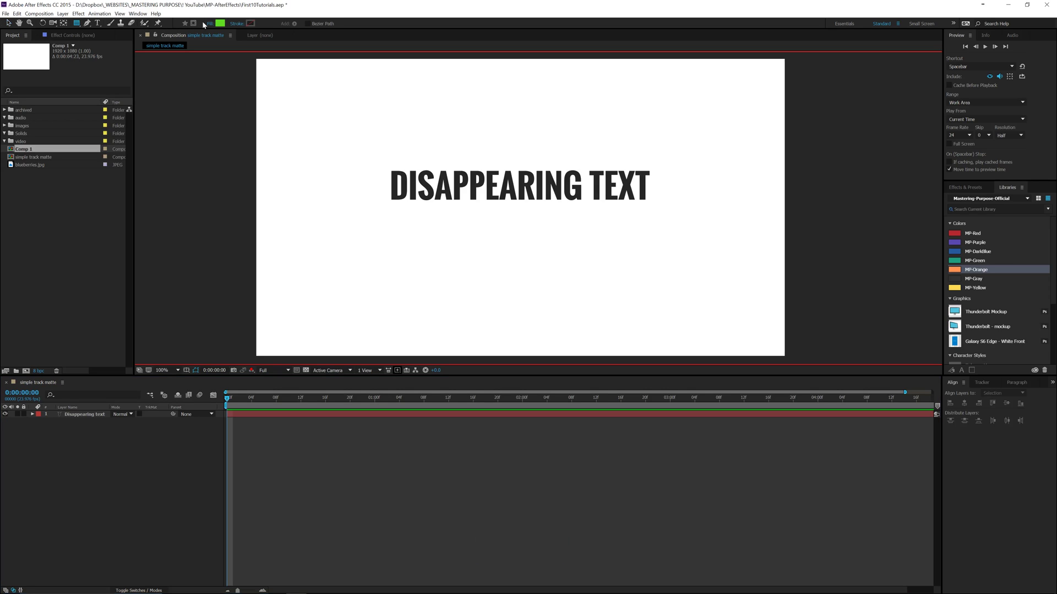
pyautogui.moveTo(388, 167); pyautogui.dragTo(662, 203)
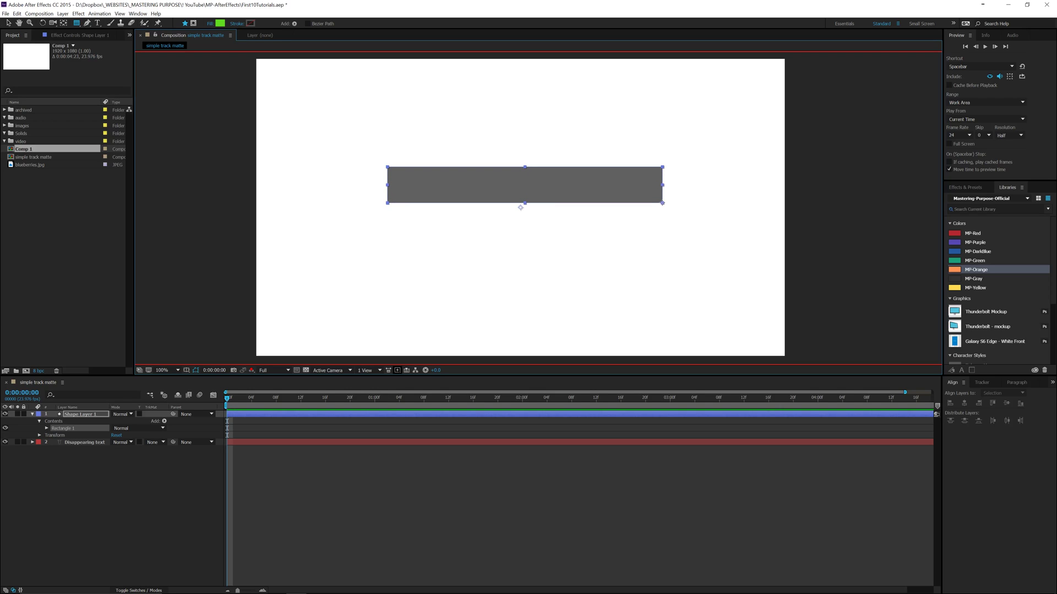
pyautogui.press('v')
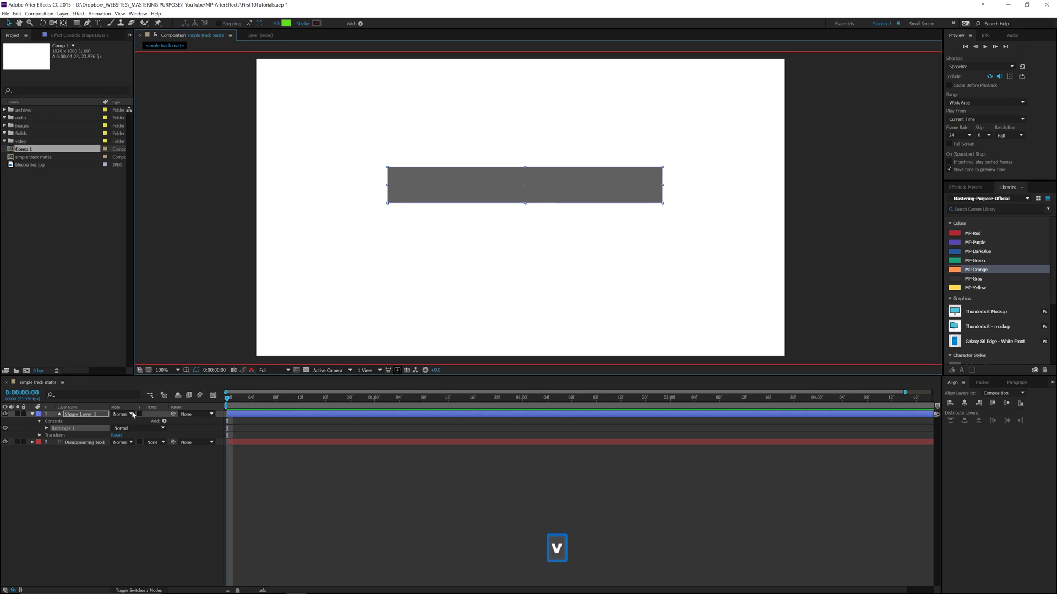
pyautogui.click(80, 442)
pyautogui.keyDown('shift'); pyautogui.click(78, 414); pyautogui.keyUp('shift')
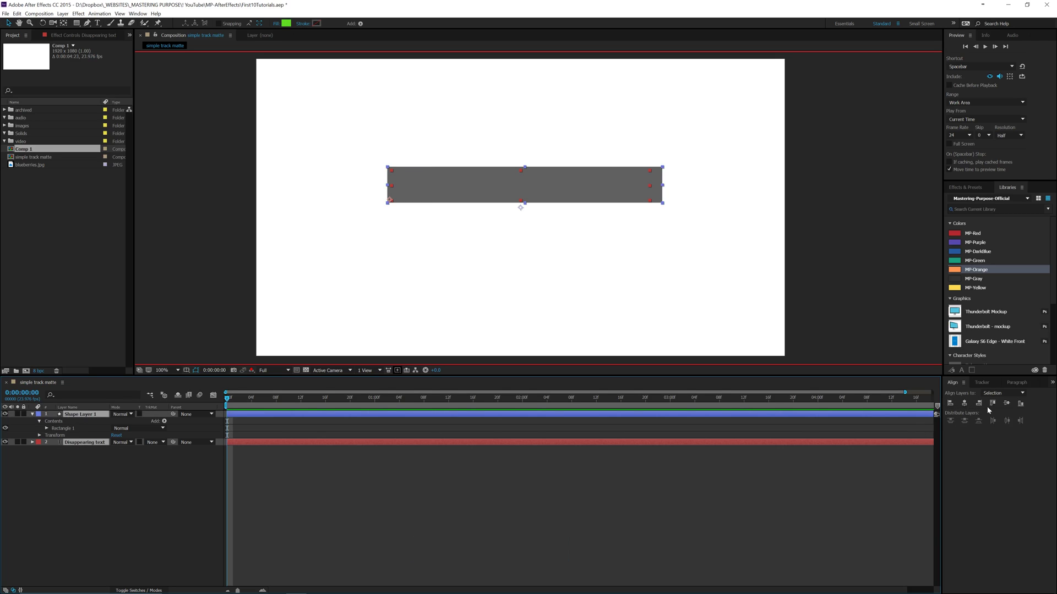
pyautogui.click(1020, 403)
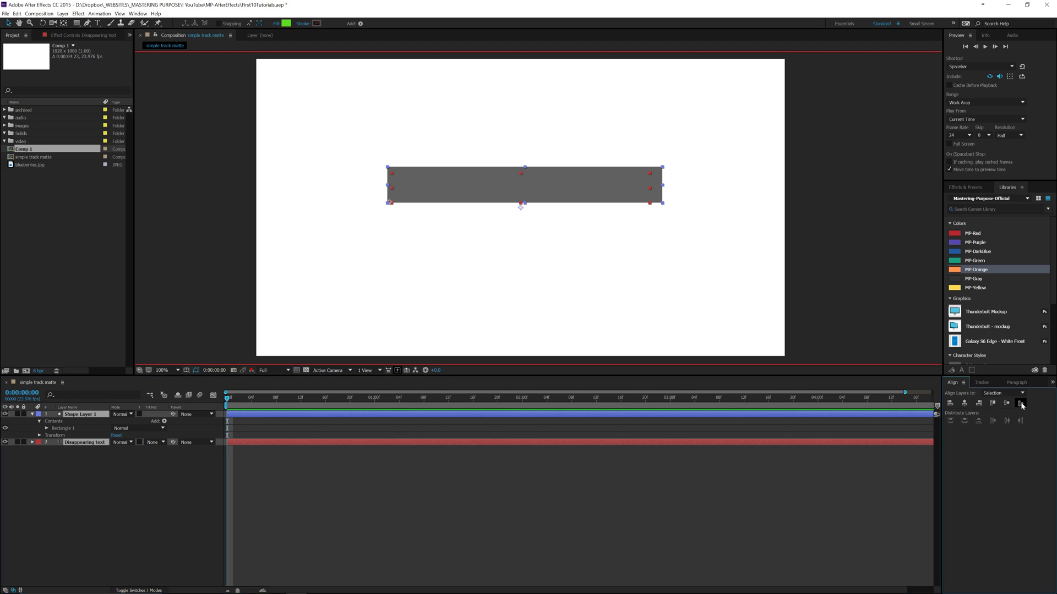
pyautogui.click(72, 447)
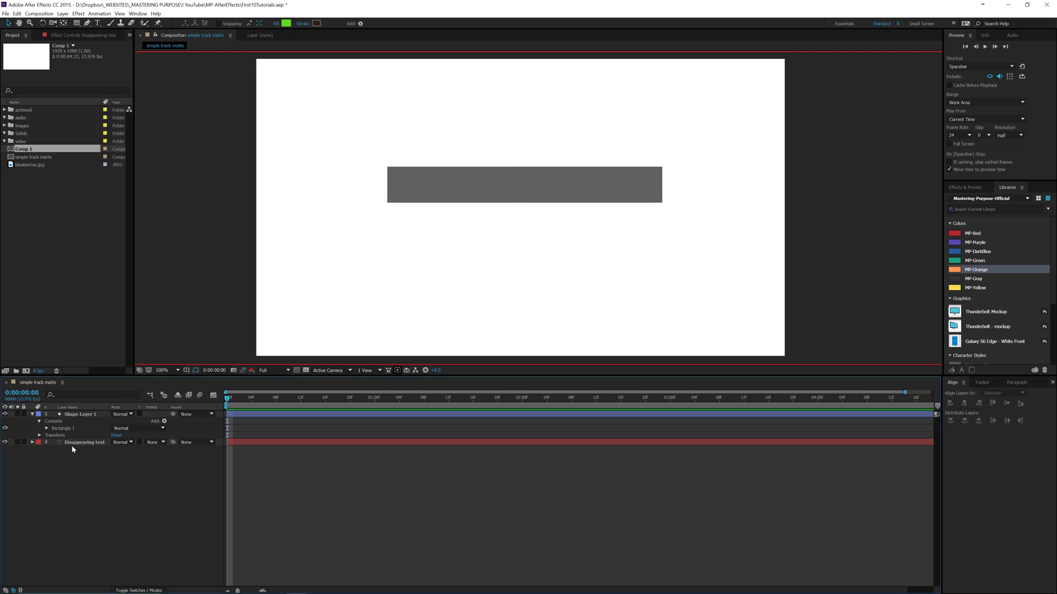
# Lower Shape Layer 1's opacity to 71% and centre it horizontally with the text
pyautogui.click(75, 416)
pyautogui.press('t')
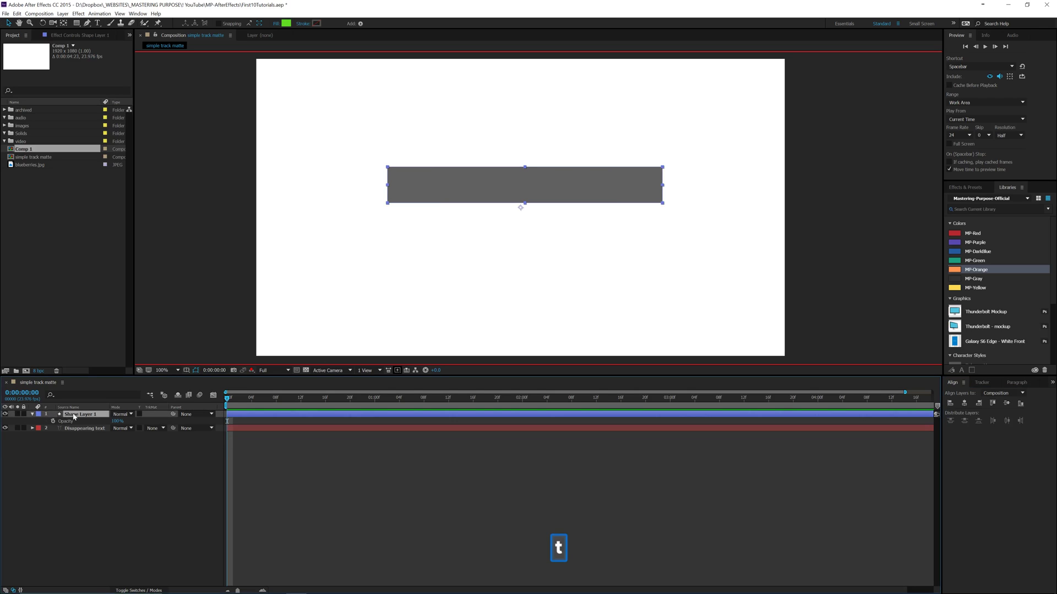
pyautogui.moveTo(117, 421); pyautogui.dragTo(107, 422)
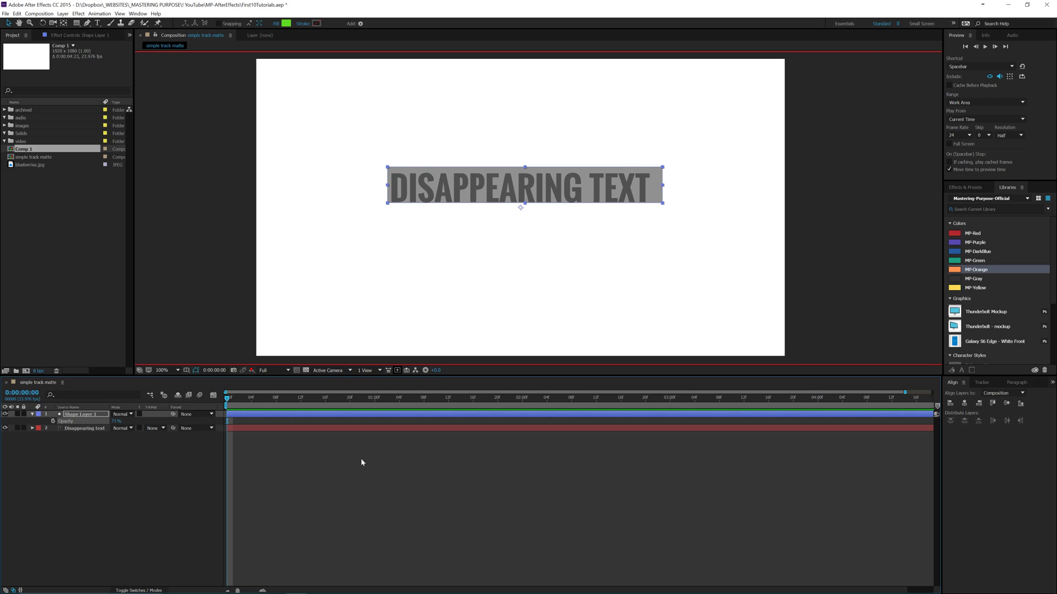
pyautogui.keyDown('shift'); pyautogui.click(85, 428); pyautogui.keyUp('shift')
pyautogui.click(963, 405)
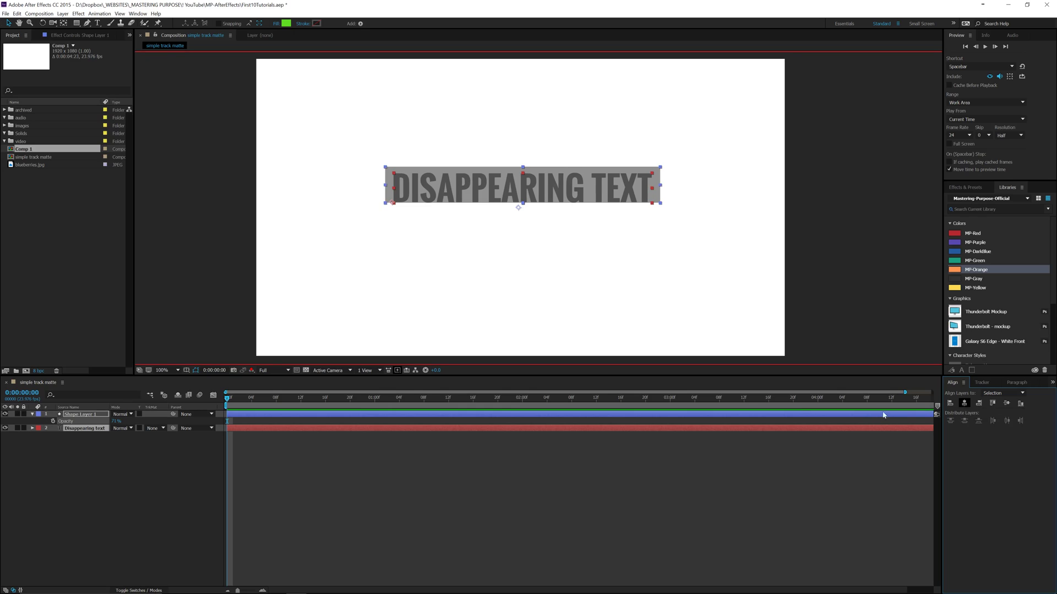
# Reselect the shape layer and raise its opacity back to 100%
pyautogui.click(94, 480)
pyautogui.keyDown('shift'); pyautogui.click(88, 429); pyautogui.keyUp('shift')
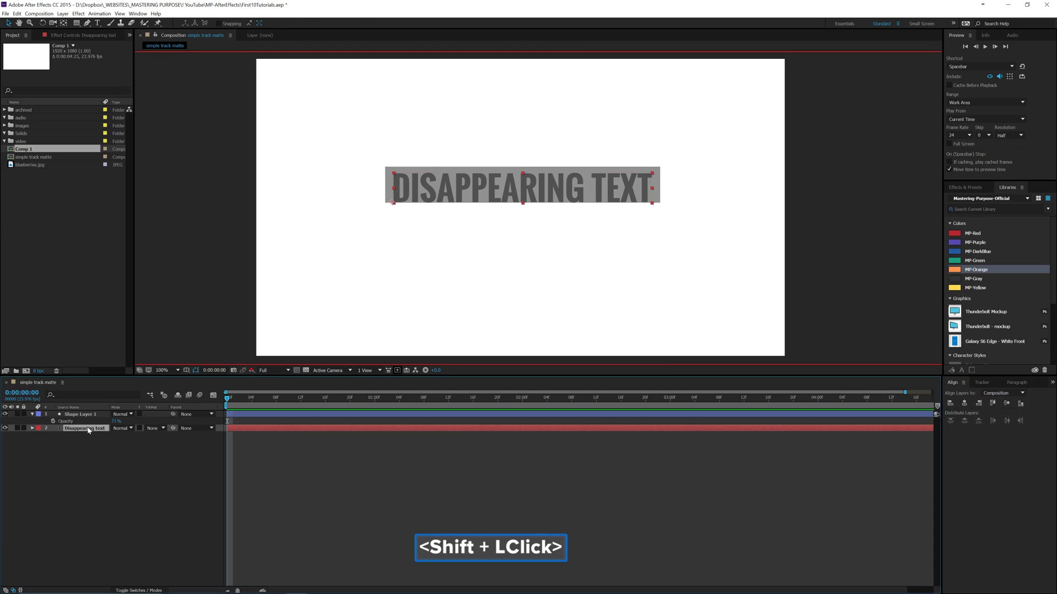
pyautogui.keyDown('shift'); pyautogui.click(88, 415); pyautogui.keyUp('shift')
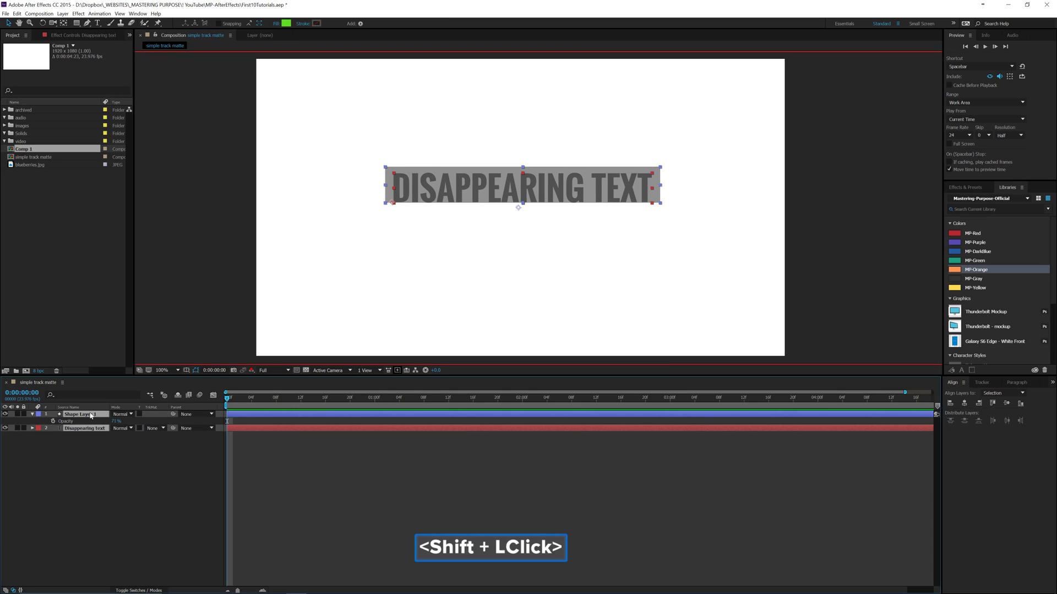
pyautogui.keyDown('shift'); pyautogui.click(602, 199); pyautogui.keyUp('shift')
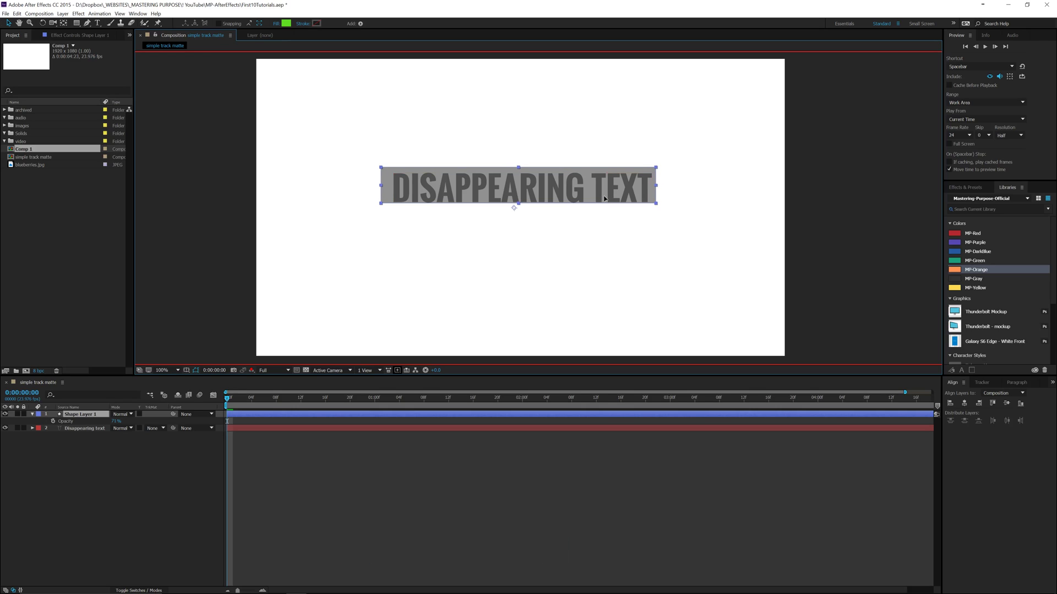
pyautogui.click(88, 429)
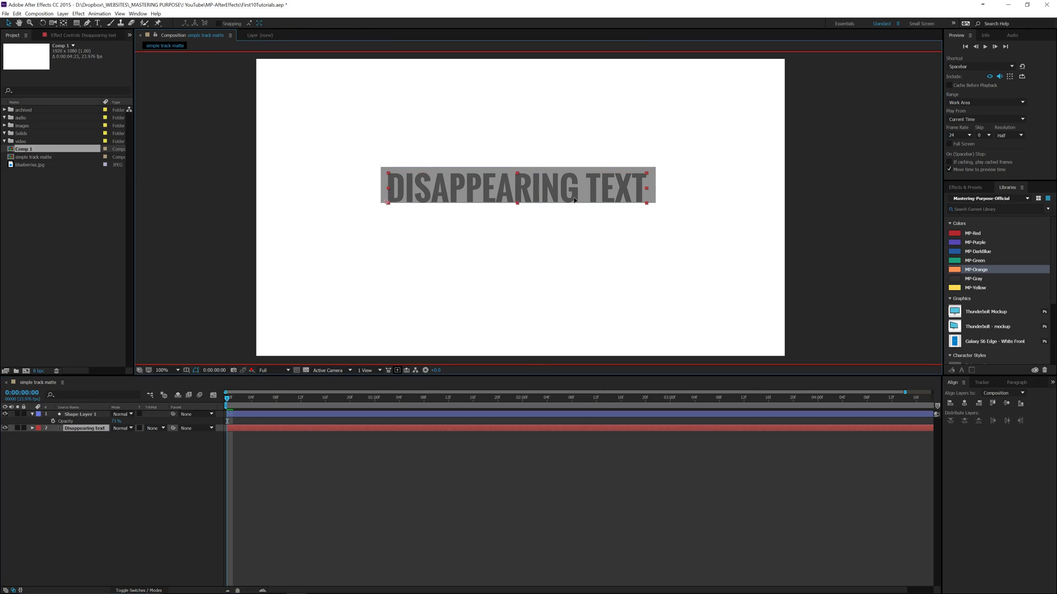
pyautogui.click(180, 490)
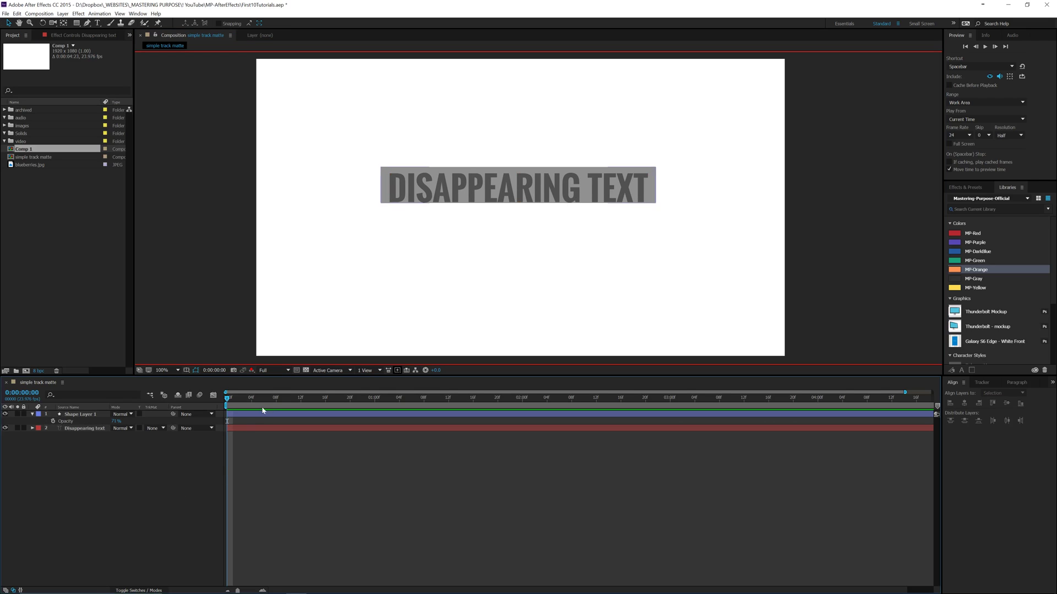
pyautogui.click(87, 415)
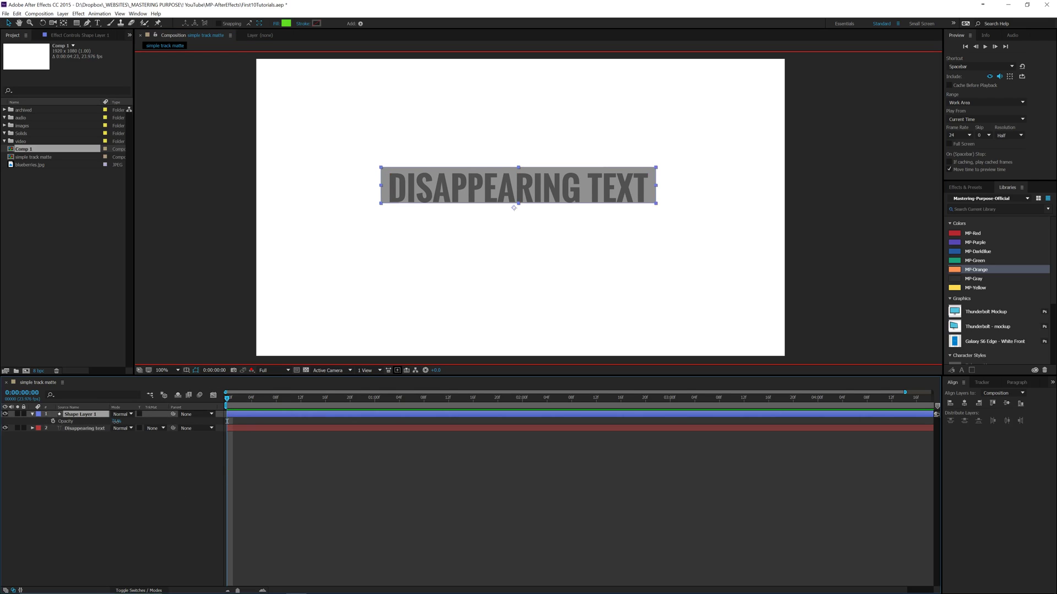
pyautogui.moveTo(116, 422); pyautogui.dragTo(153, 449)
pyautogui.click(153, 449)
pyautogui.click(81, 416)
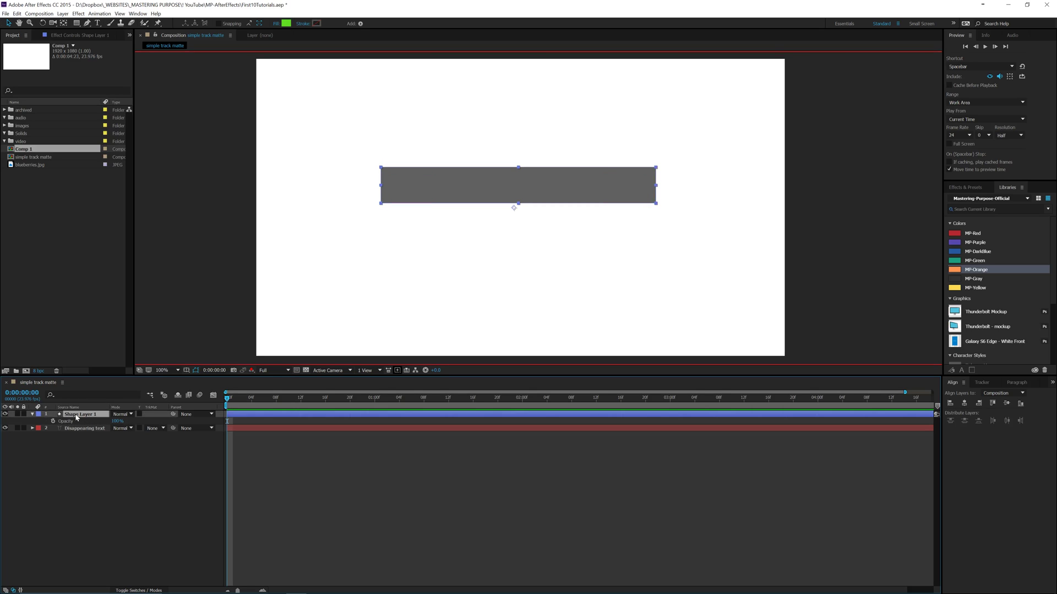
# Rename Shape Layer 1 to 'trkMat' and set the text layer's Track Matte to Alpha Matte 'trkMat'
pyautogui.press('Return')
pyautogui.write('trkMat')
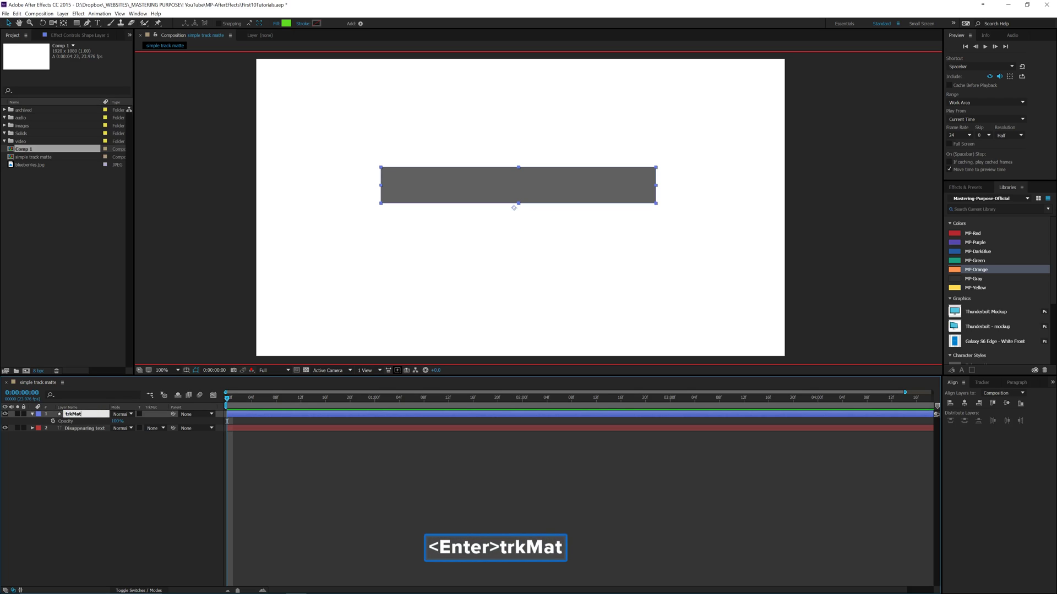
pyautogui.press('Return')
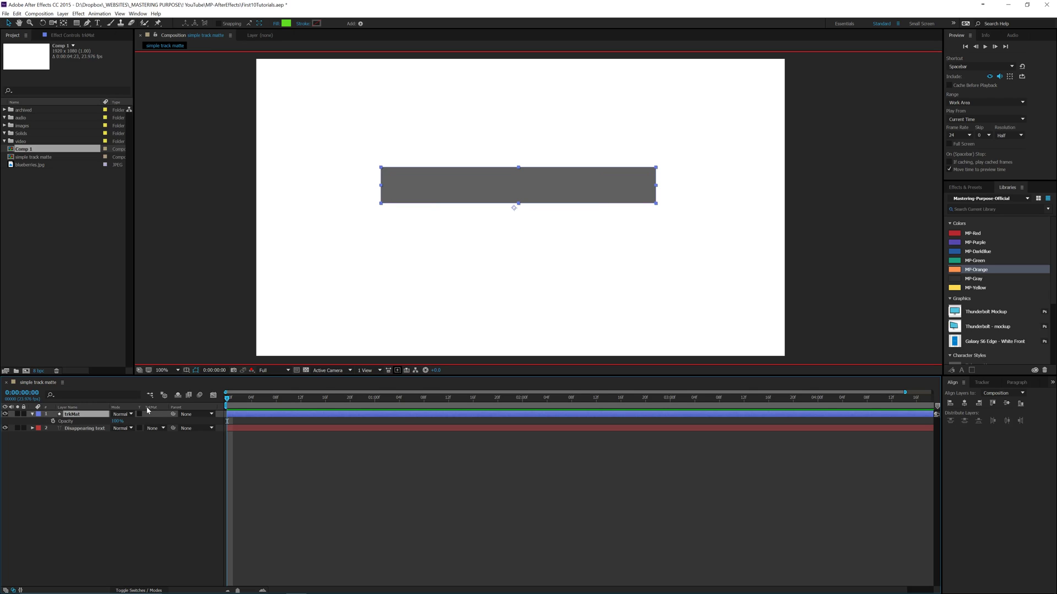
pyautogui.click(163, 428)
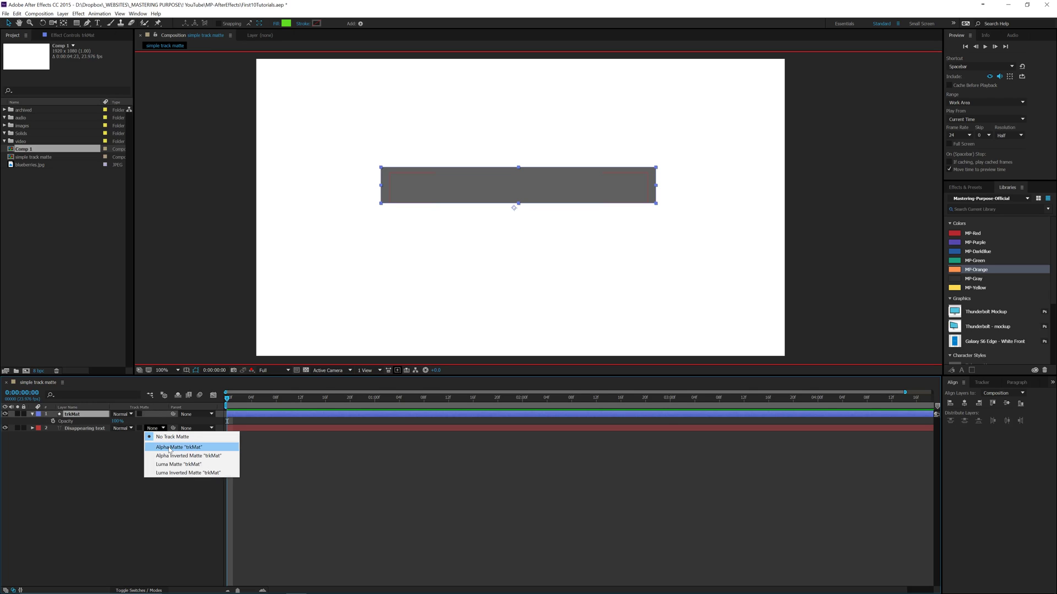
pyautogui.click(172, 447)
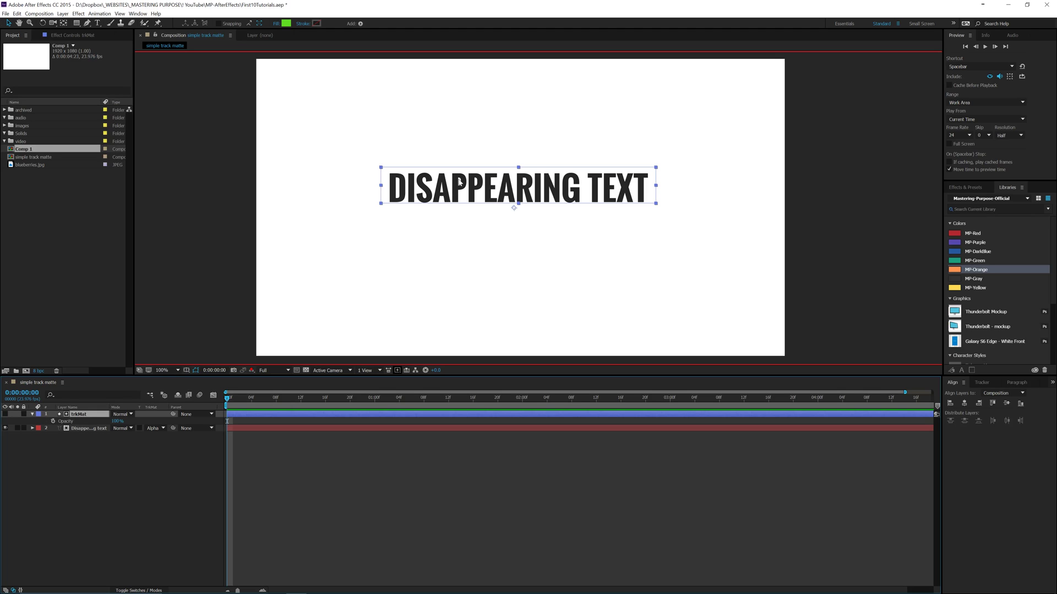
# Scrub the text layer's Position Y to test the matte, then undo the change
pyautogui.click(81, 429)
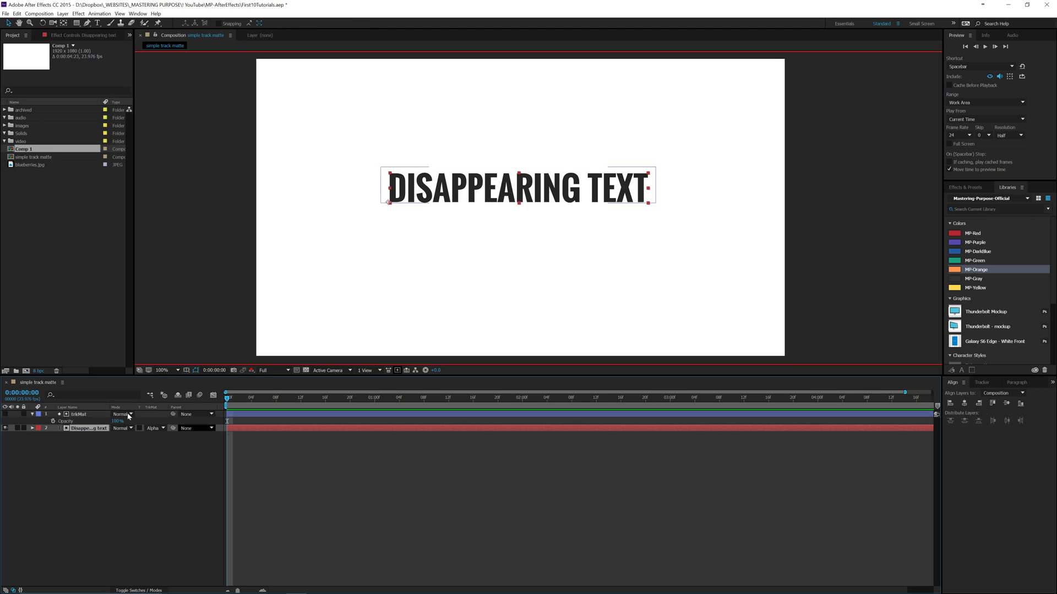
pyautogui.click(85, 417)
pyautogui.click(84, 429)
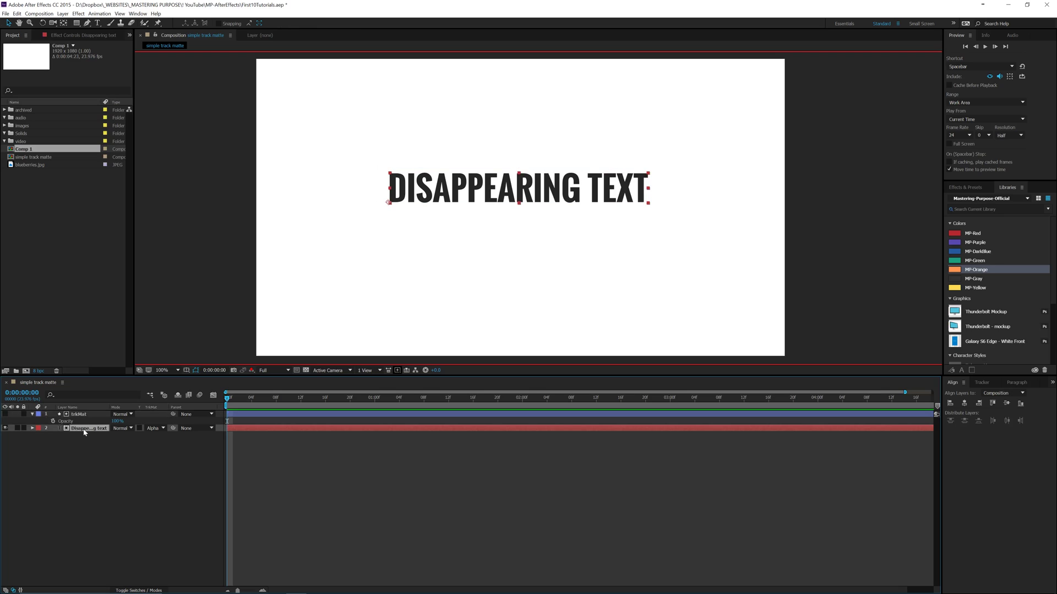
pyautogui.press('p')
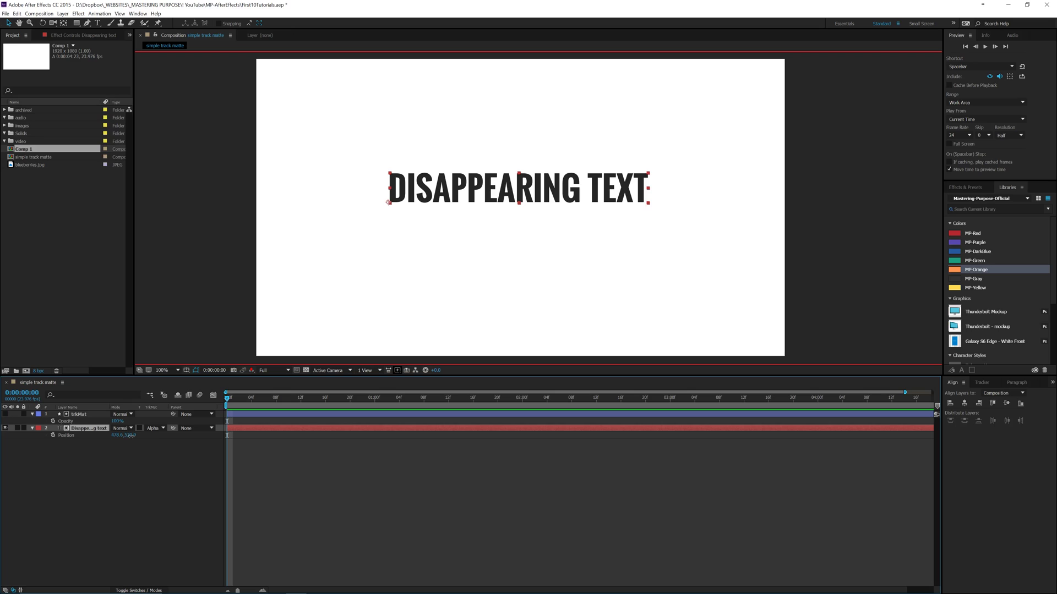
pyautogui.moveTo(131, 438); pyautogui.dragTo(189, 427)
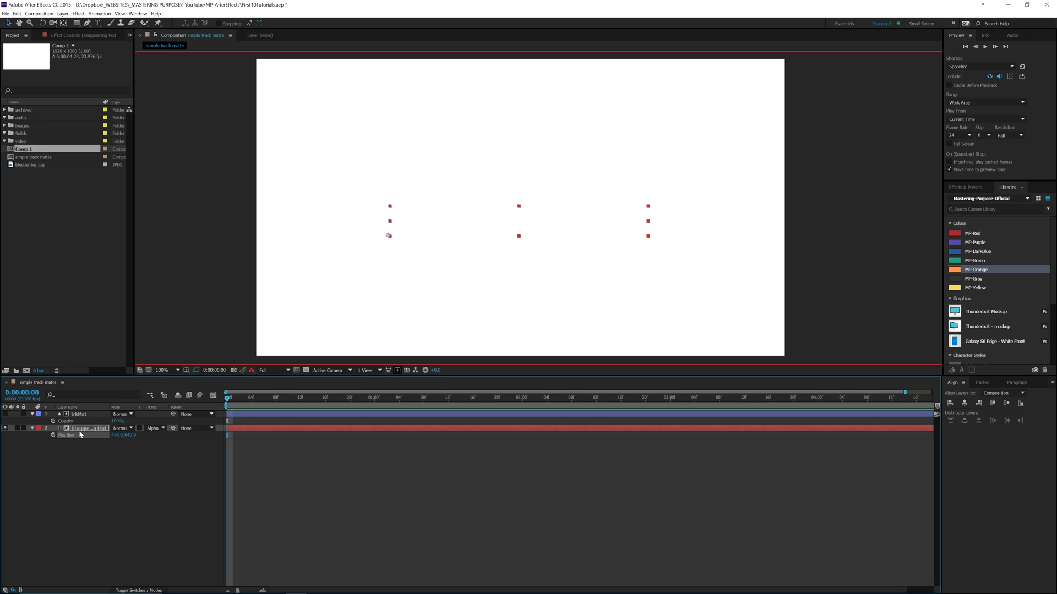
pyautogui.hotkey('ctrl', 'z')
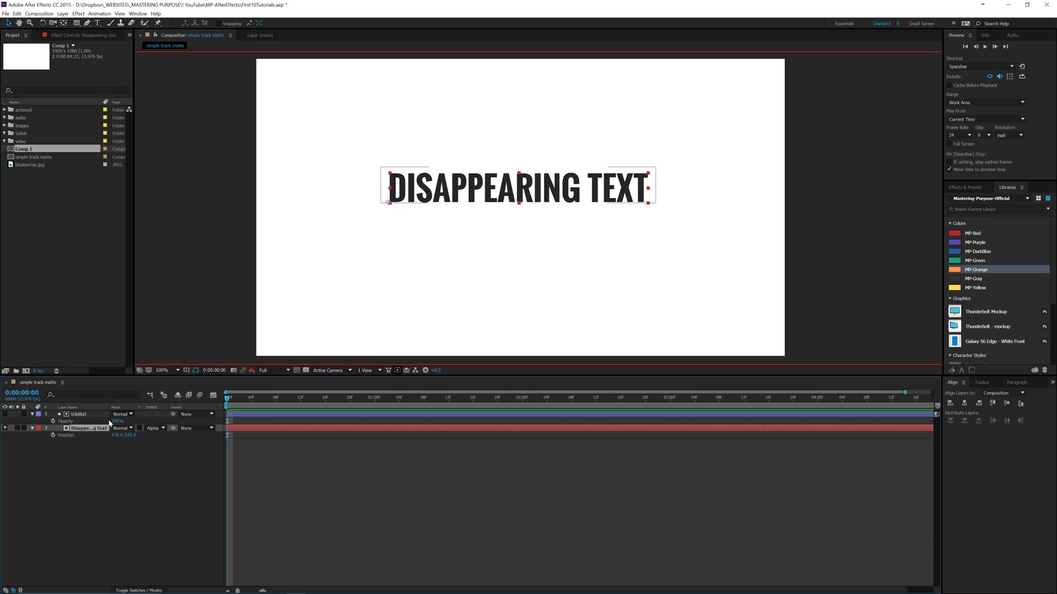
# Toggle the text and trkMat layers' visibility and keep trkMat as the alpha matte
pyautogui.click(6, 429)
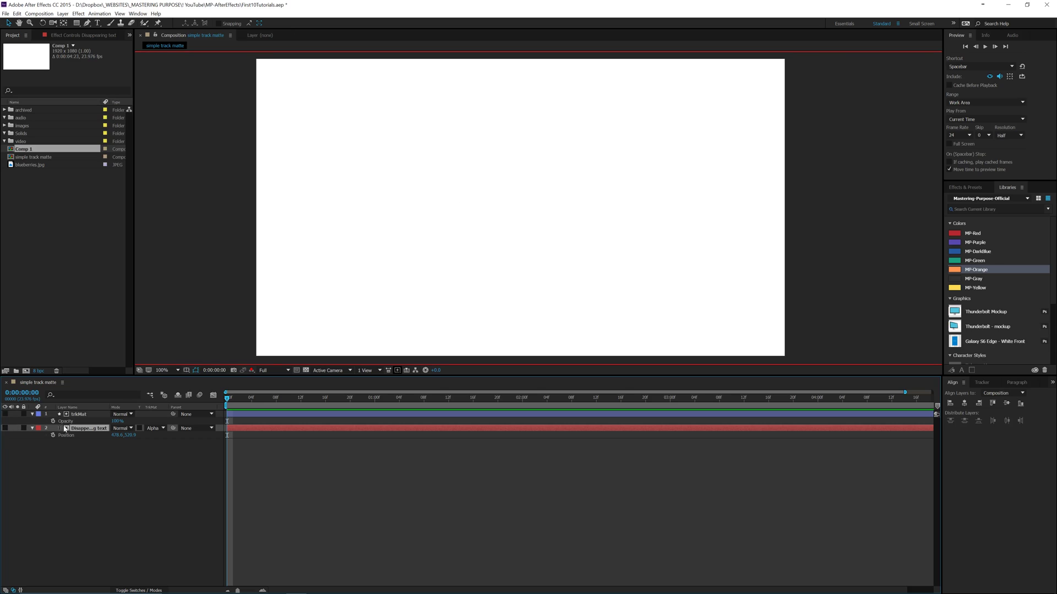
pyautogui.click(5, 414)
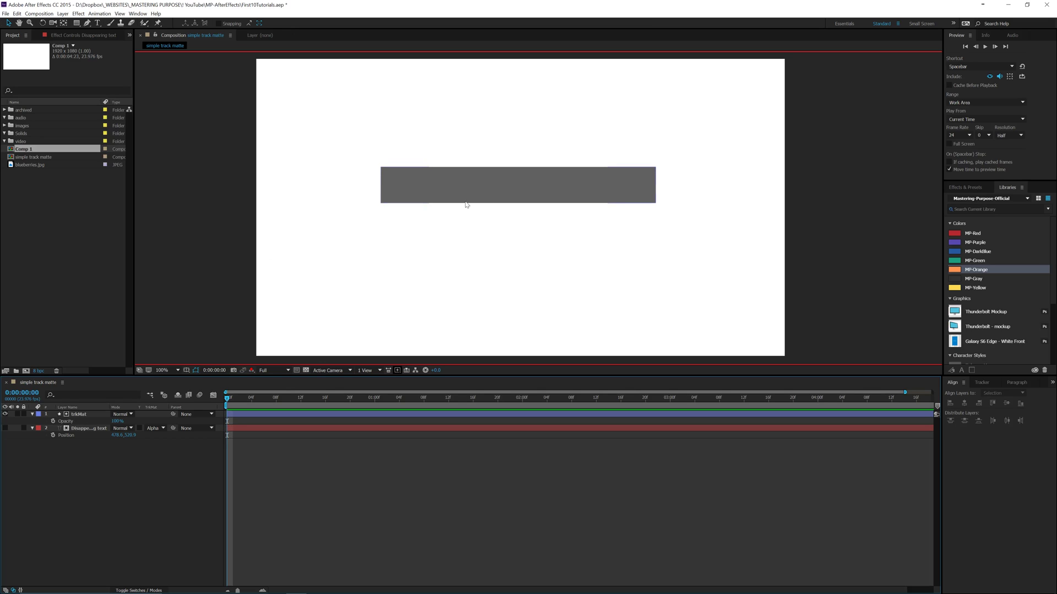
pyautogui.click(5, 428)
pyautogui.click(5, 414)
pyautogui.click(155, 428)
pyautogui.click(176, 447)
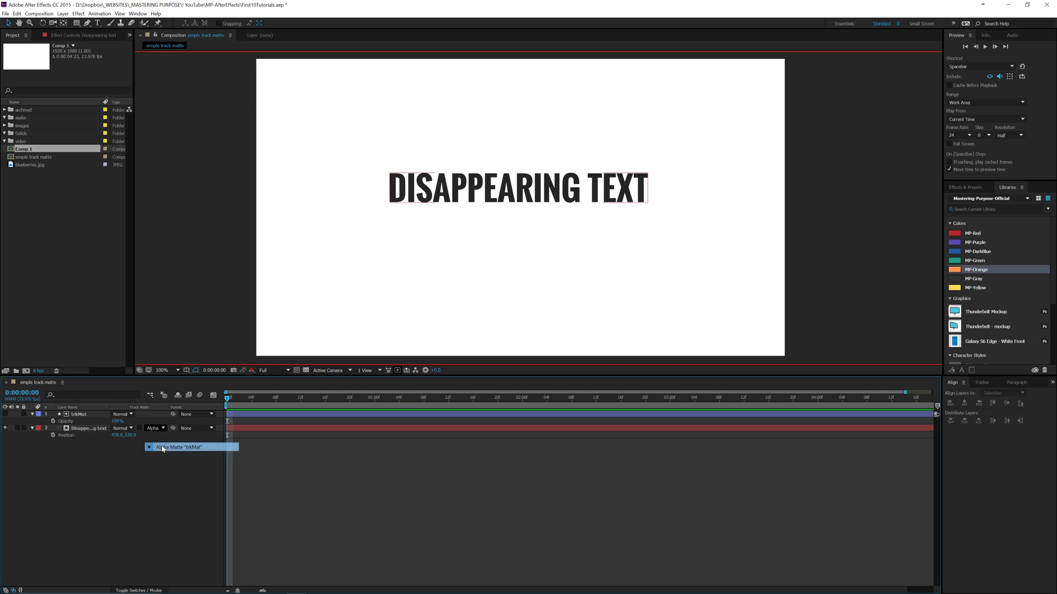
# Shift the text and drag it in the viewer so part gets cut off by the matte
pyautogui.click(77, 414)
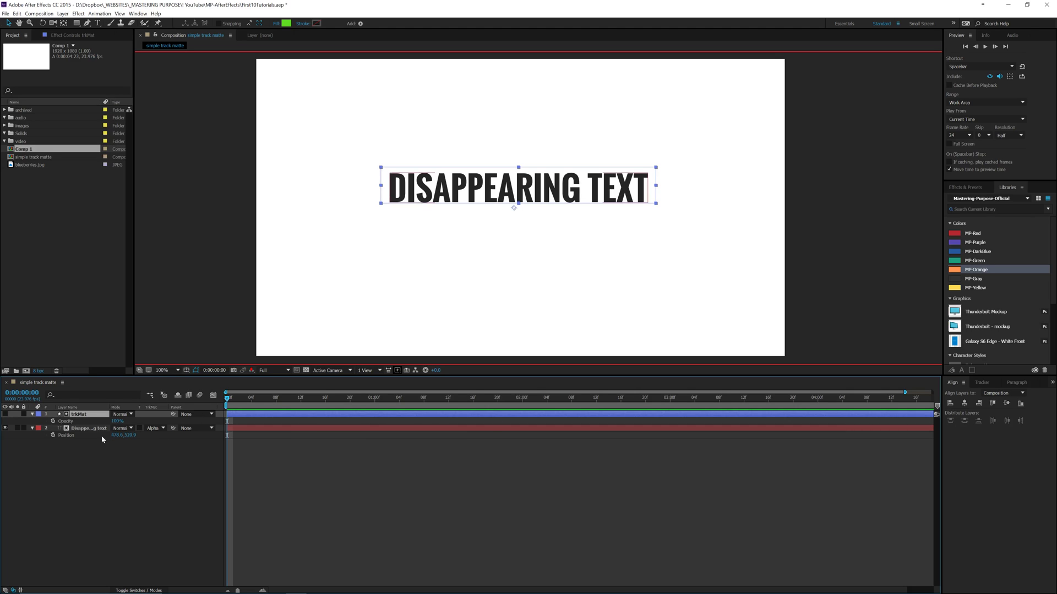
pyautogui.click(82, 429)
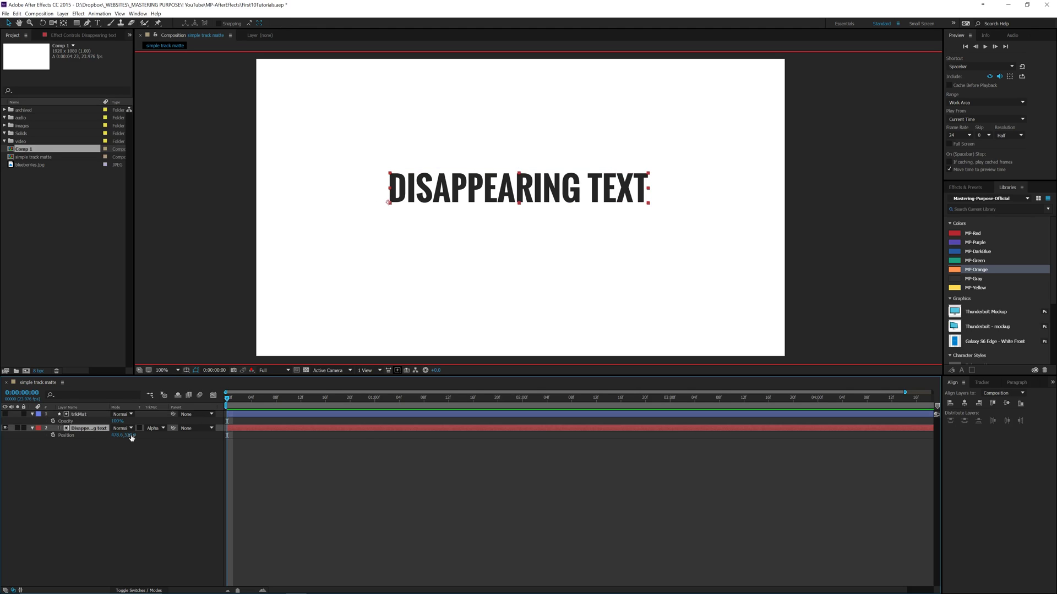
pyautogui.moveTo(132, 437); pyautogui.dragTo(148, 438)
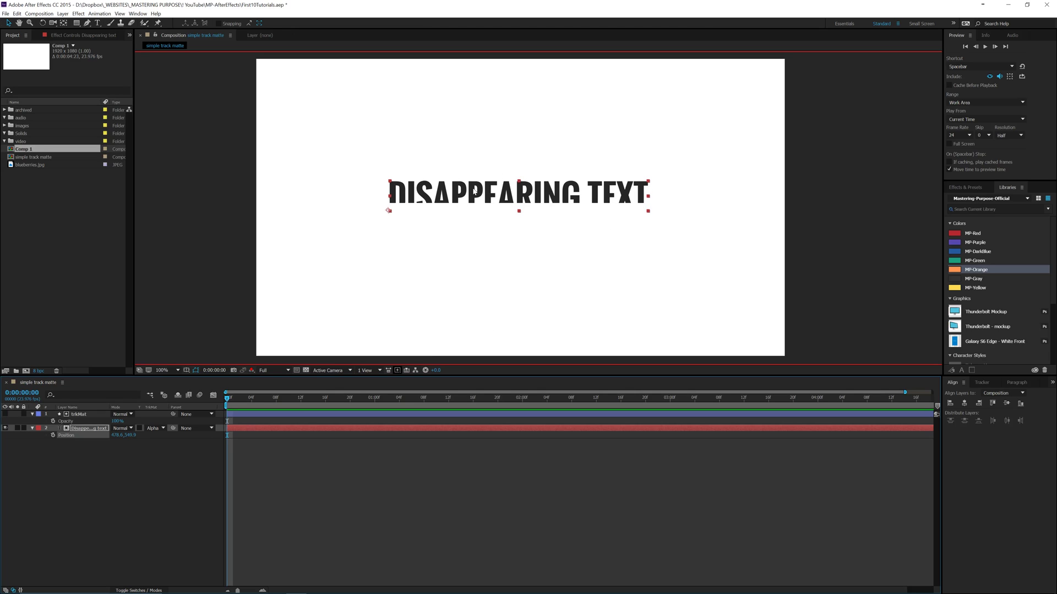
pyautogui.hotkey('ctrl', 'z')
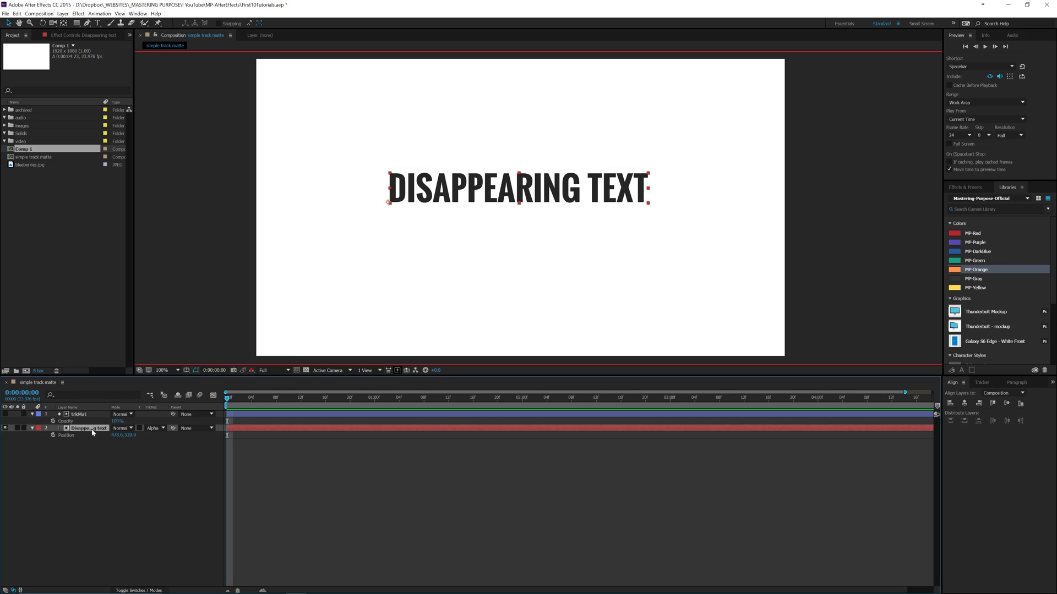
pyautogui.moveTo(440, 202)
pyautogui.mouseDown()
pyautogui.moveTo(481, 186)
pyautogui.moveTo(381, 190)
pyautogui.moveTo(443, 174)
pyautogui.moveTo(533, 238)
pyautogui.moveTo(391, 205)
pyautogui.moveTo(453, 192)
pyautogui.mouseUp()
# Keyframe the text's Position at frame 8 and push it below the matte at frame 0
pyautogui.hotkey('ctrl', 'z')
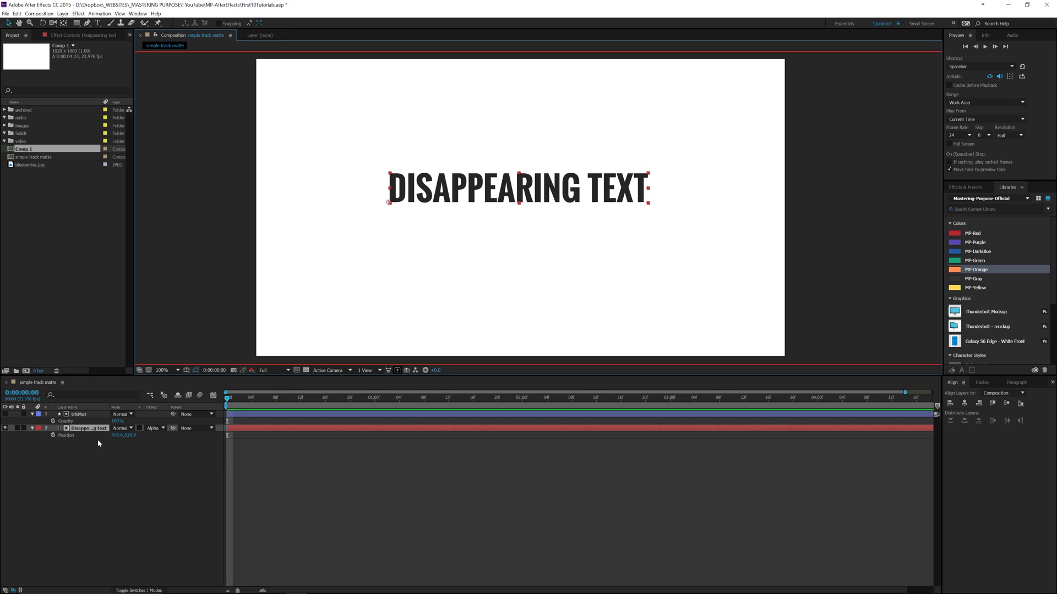
pyautogui.press('p')
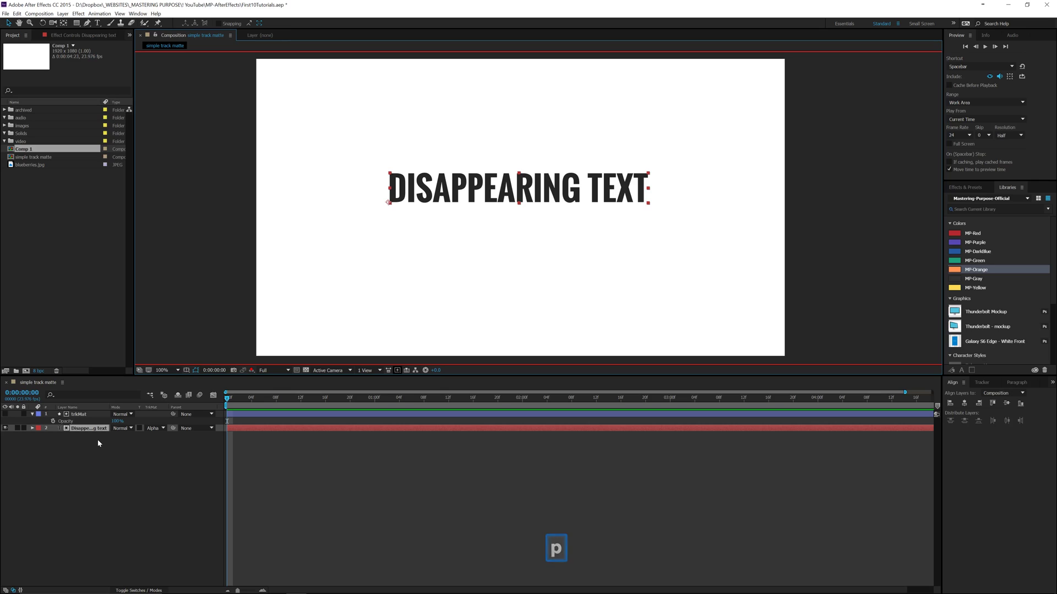
pyautogui.press('p')
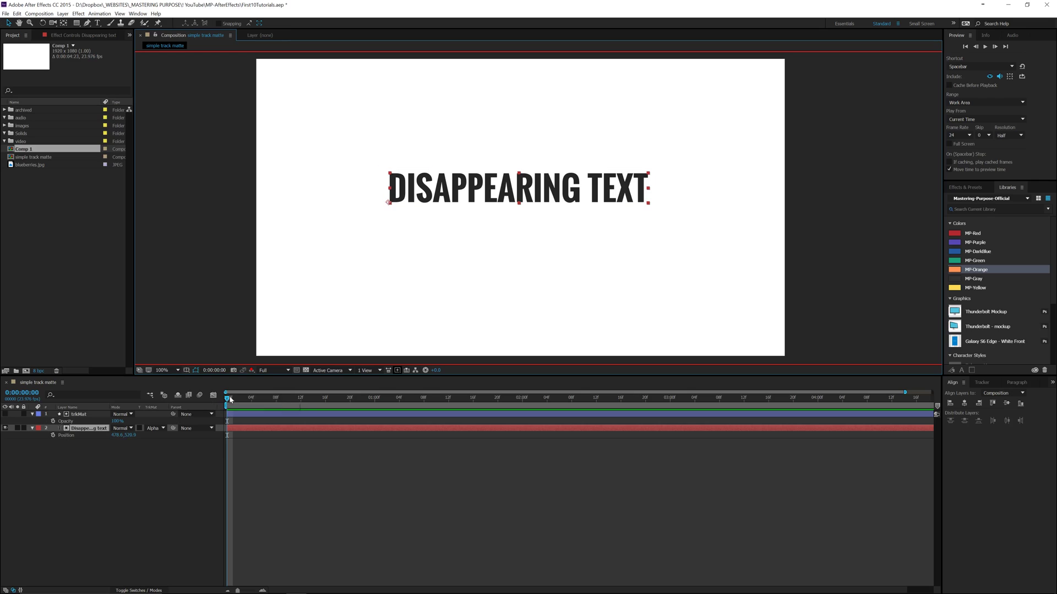
pyautogui.moveTo(227, 399); pyautogui.dragTo(276, 400)
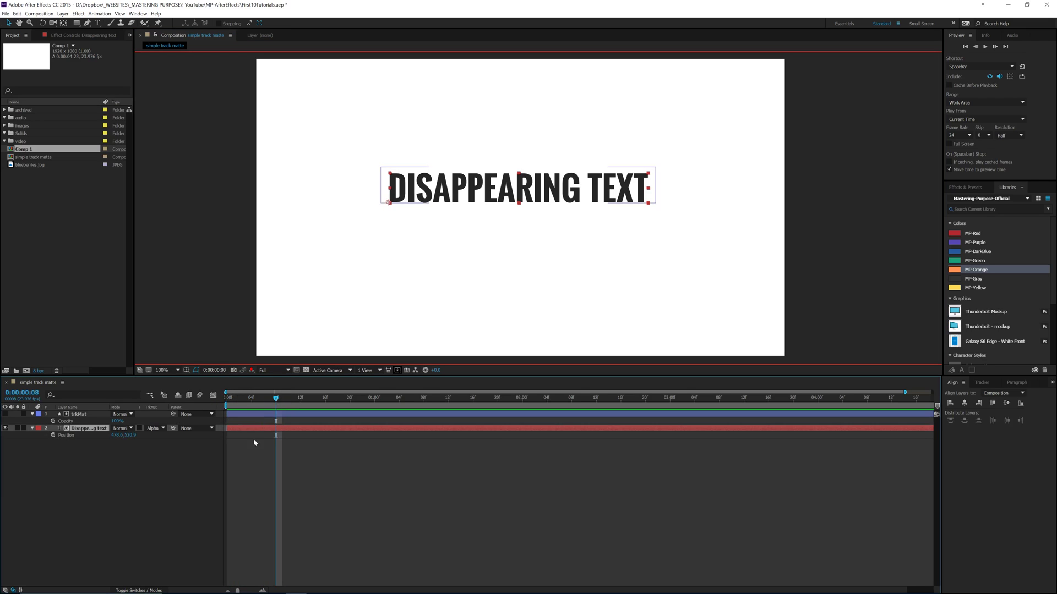
pyautogui.click(53, 435)
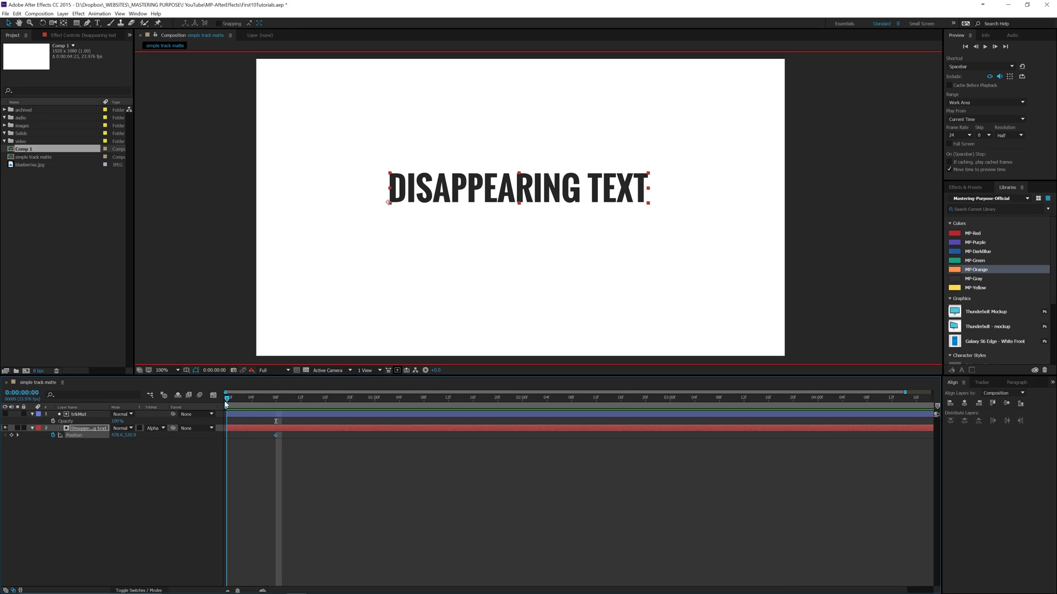
pyautogui.press('Home')
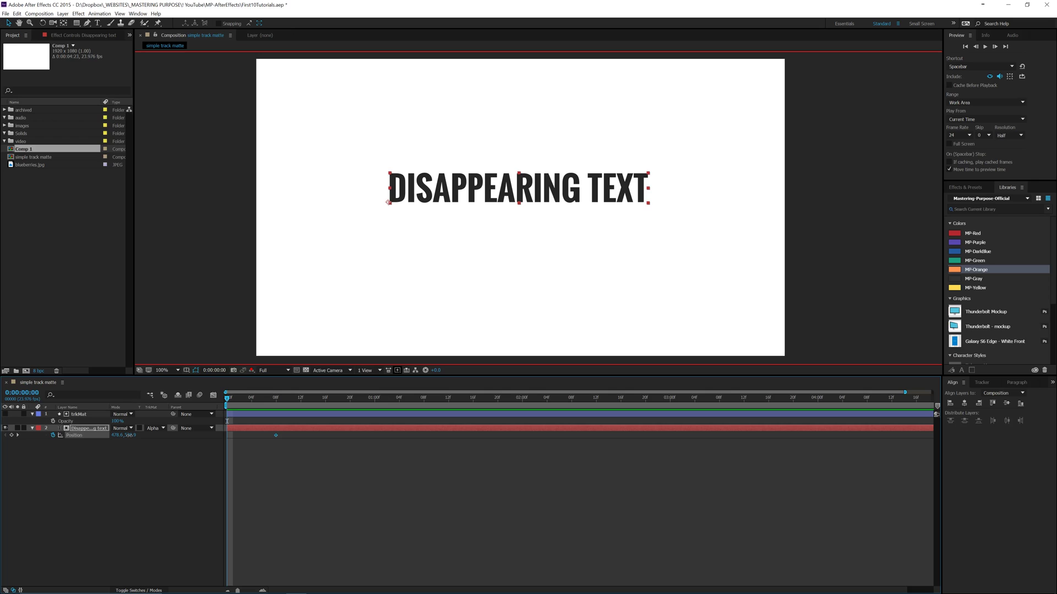
pyautogui.moveTo(128, 435); pyautogui.dragTo(181, 438)
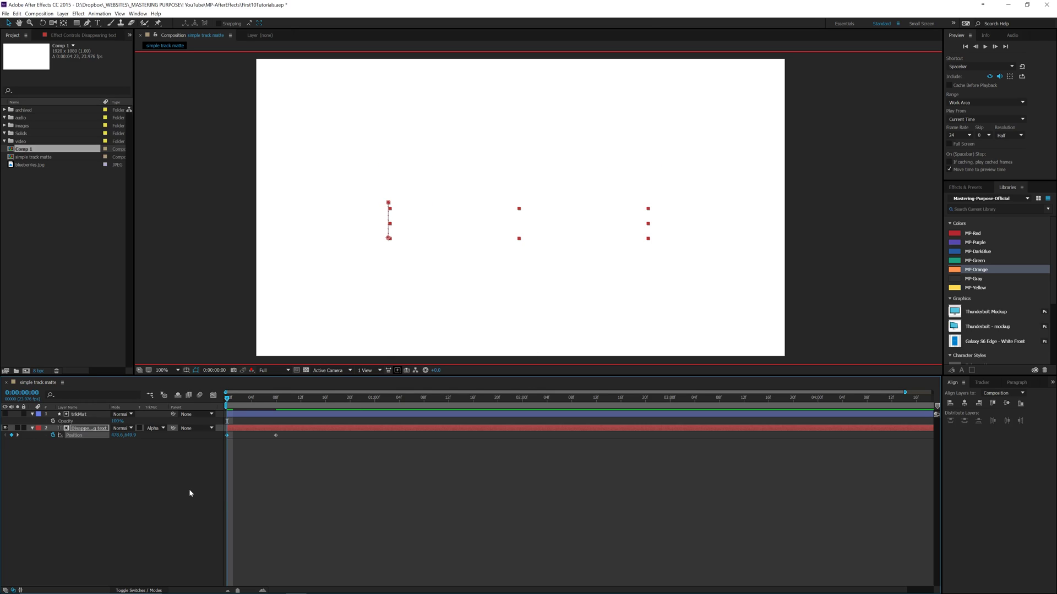
# Preview the rising text and retime the second Position keyframe
pyautogui.press('space')
pyautogui.press('space')
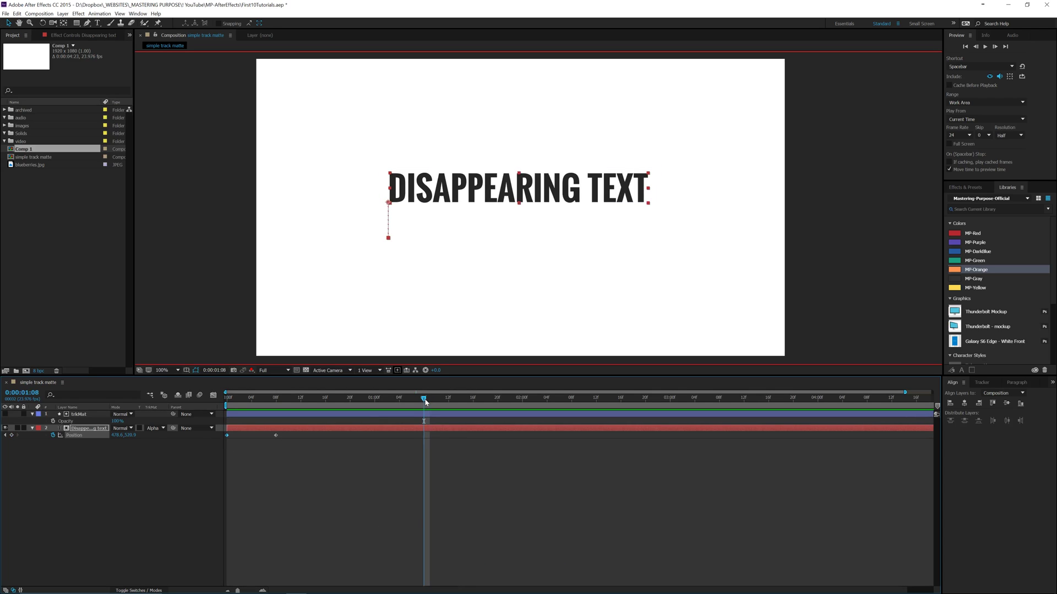
pyautogui.moveTo(424, 403); pyautogui.dragTo(227, 398)
pyautogui.press('space')
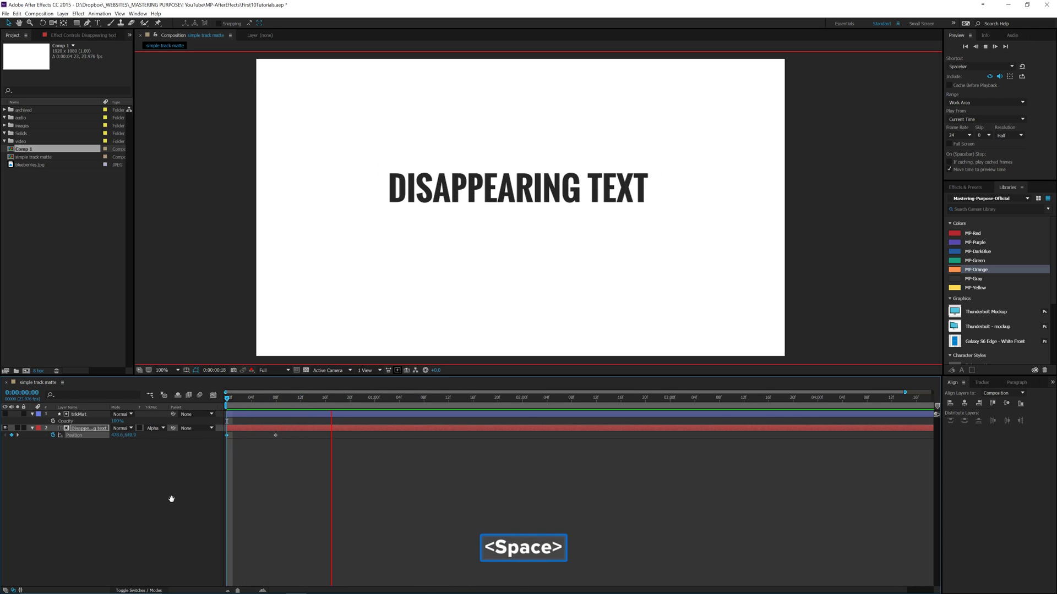
pyautogui.press('space')
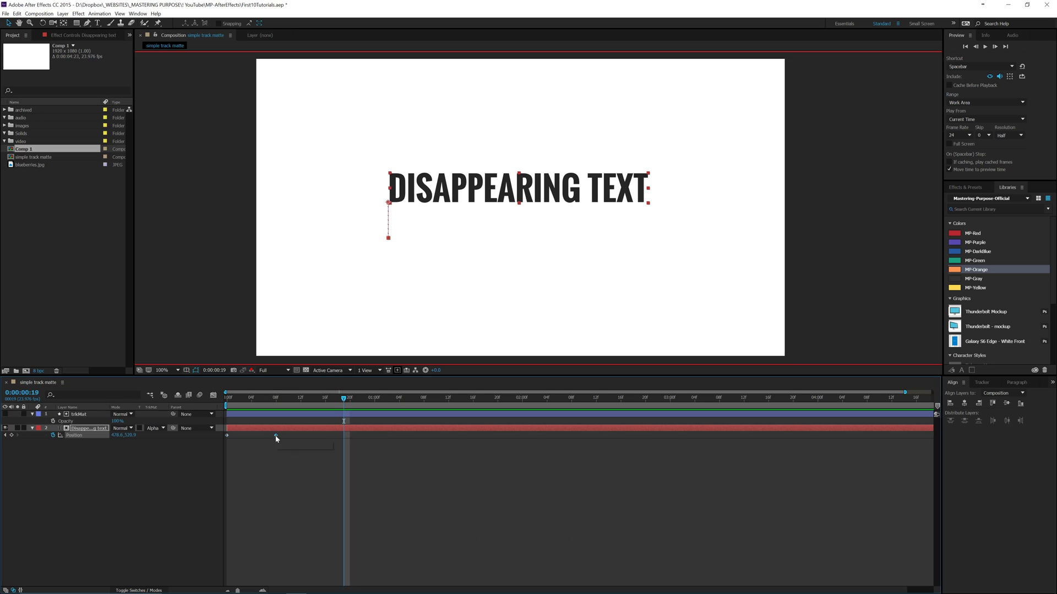
pyautogui.moveTo(276, 436); pyautogui.dragTo(205, 429)
# Easy Ease both Position keyframes, adjust them in the speed graph, and preview the rise
pyautogui.press('F9')
pyautogui.press('Home')
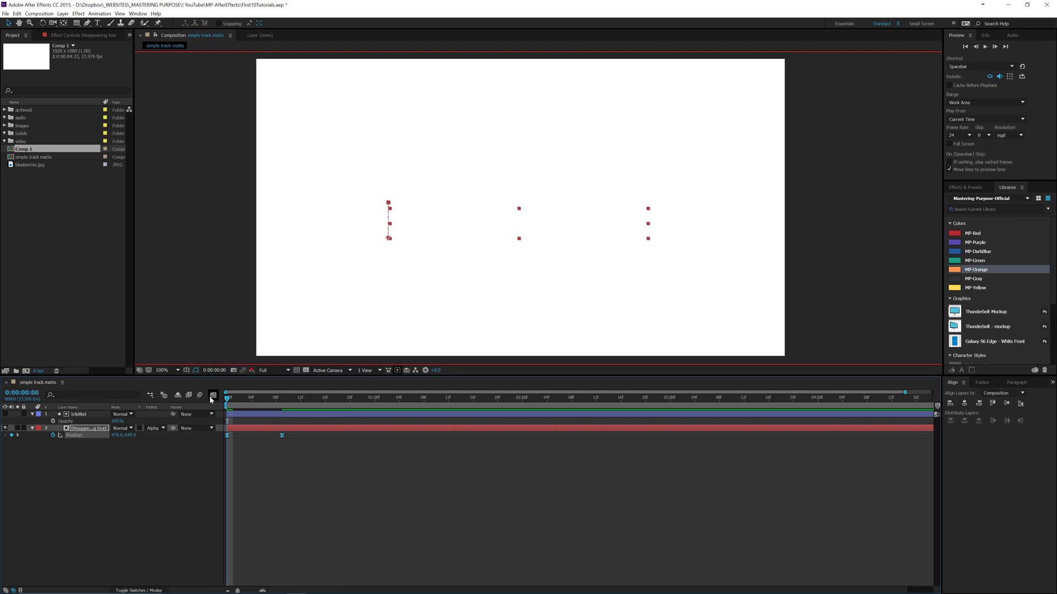
pyautogui.click(213, 396)
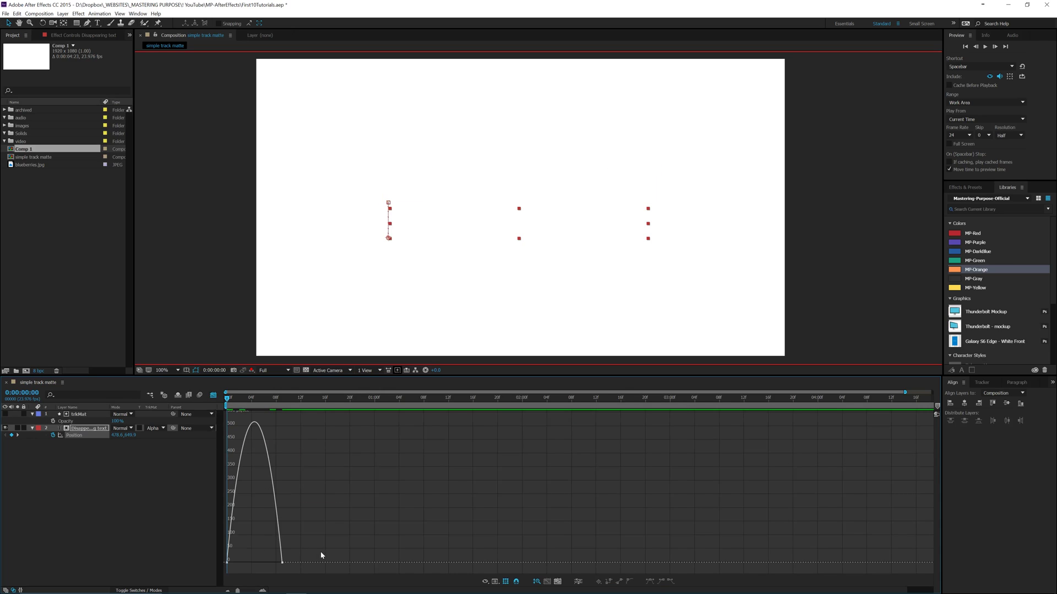
pyautogui.moveTo(322, 546); pyautogui.dragTo(247, 560)
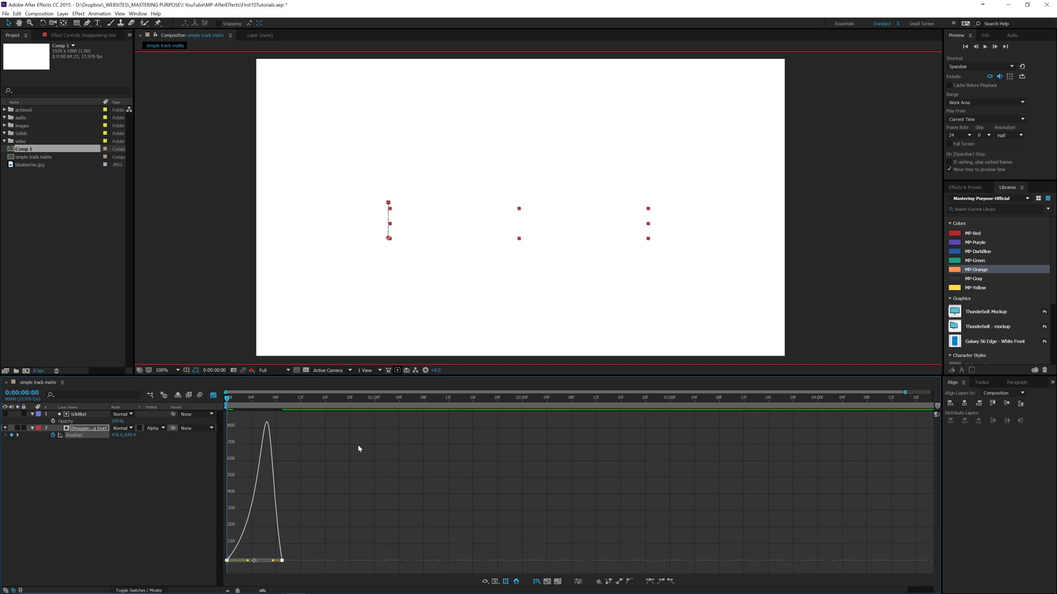
pyautogui.press('space')
pyautogui.press('space')
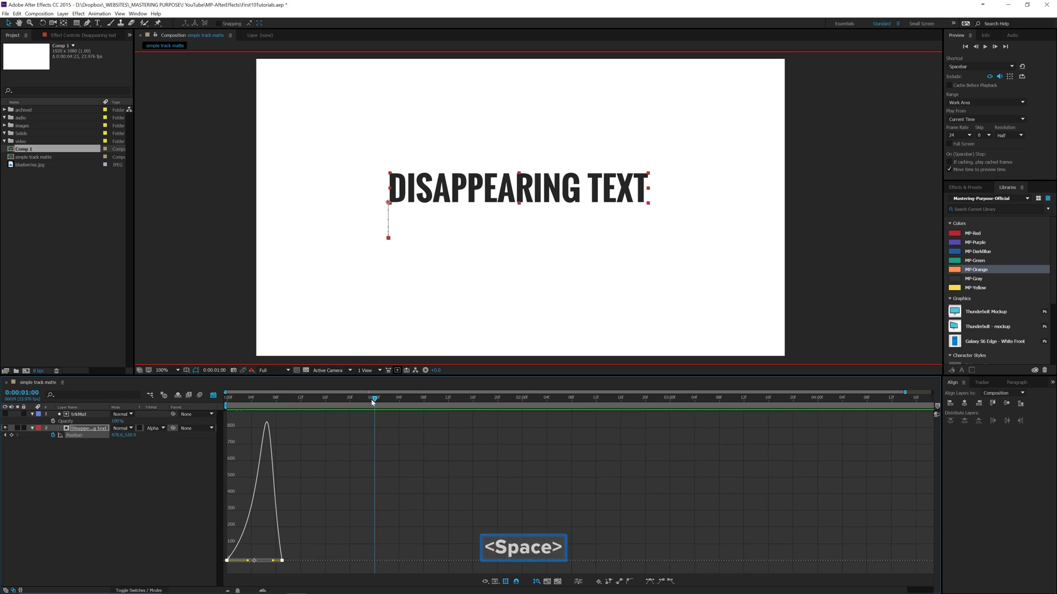
pyautogui.moveTo(374, 401); pyautogui.dragTo(207, 412)
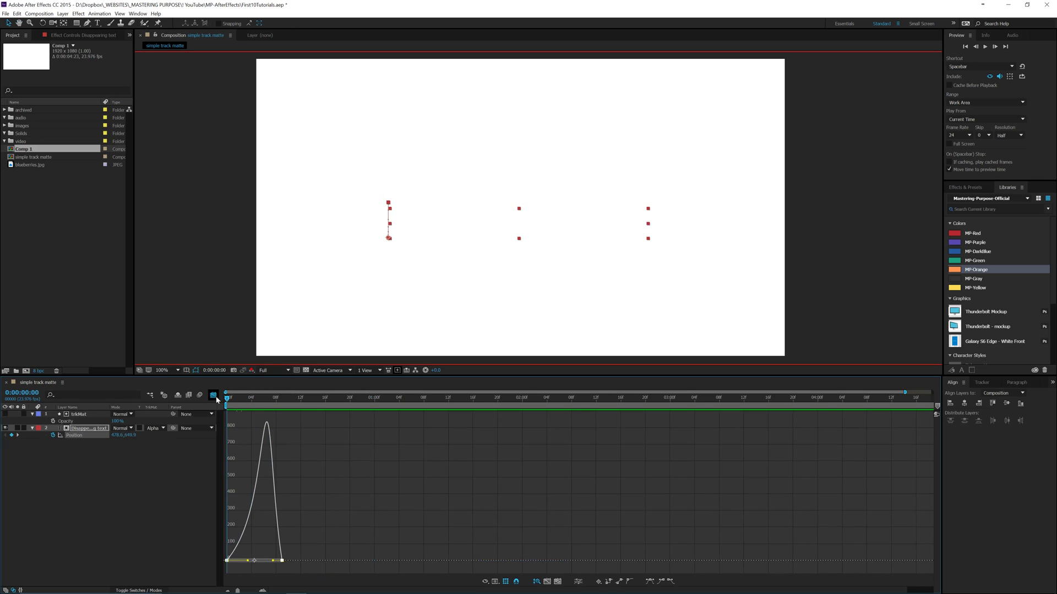
# Turn on motion blur for the text layer and preview the animation
pyautogui.click(213, 395)
pyautogui.click(144, 482)
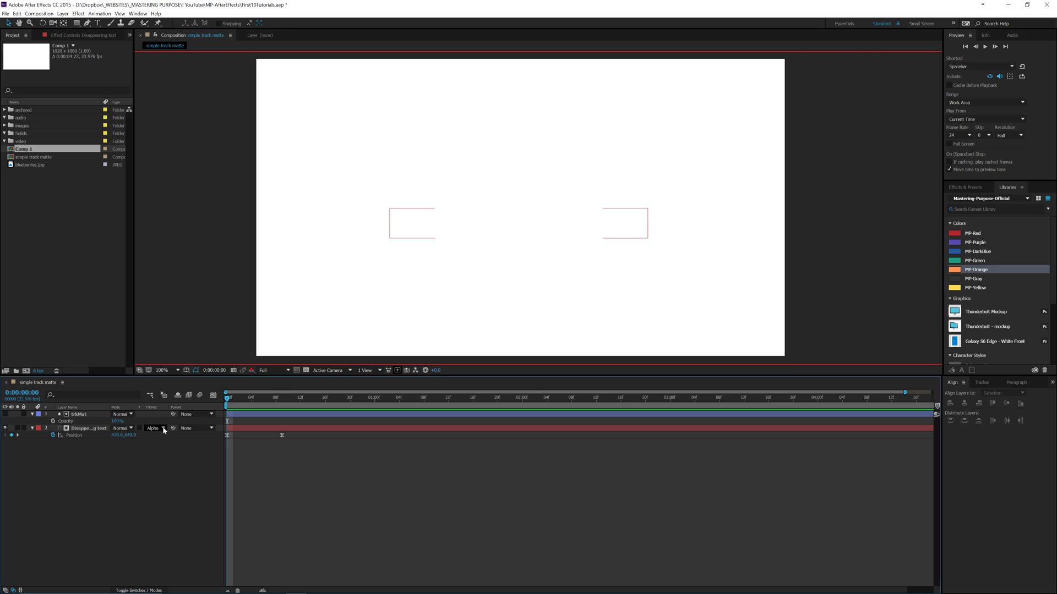
pyautogui.click(138, 589)
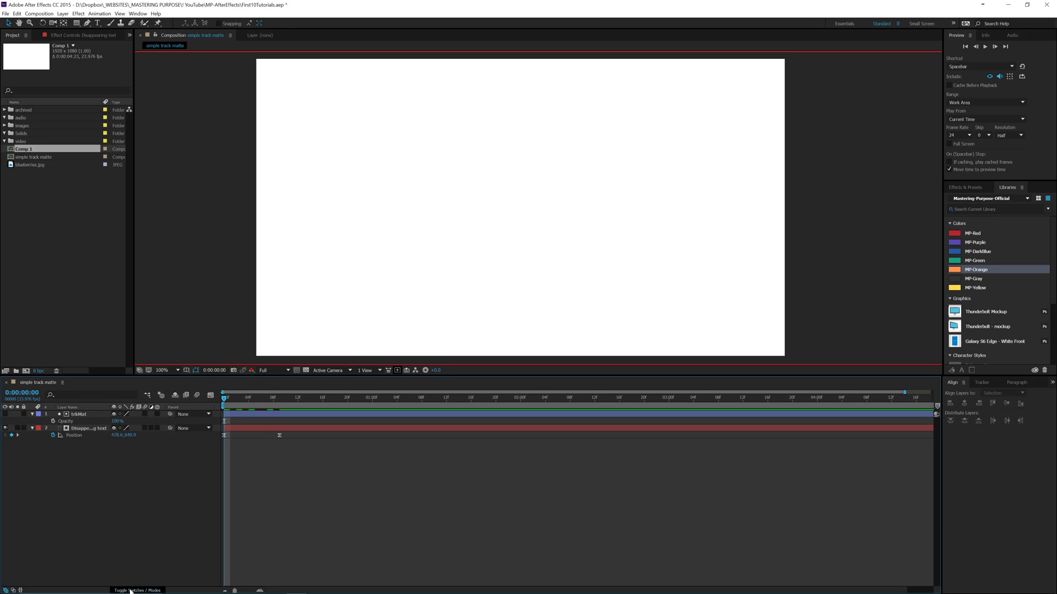
pyautogui.click(145, 428)
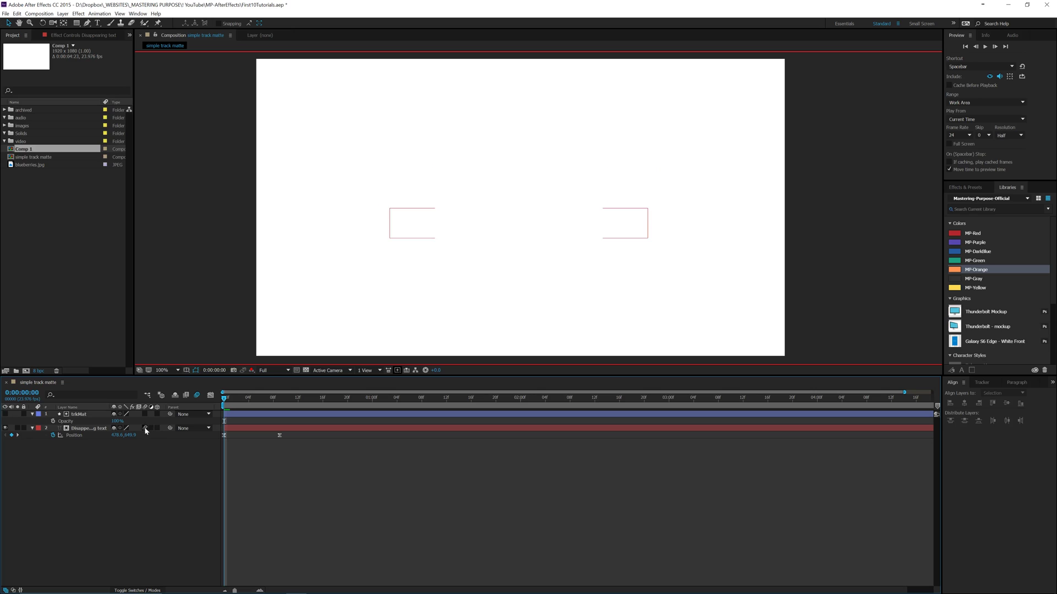
pyautogui.press('space')
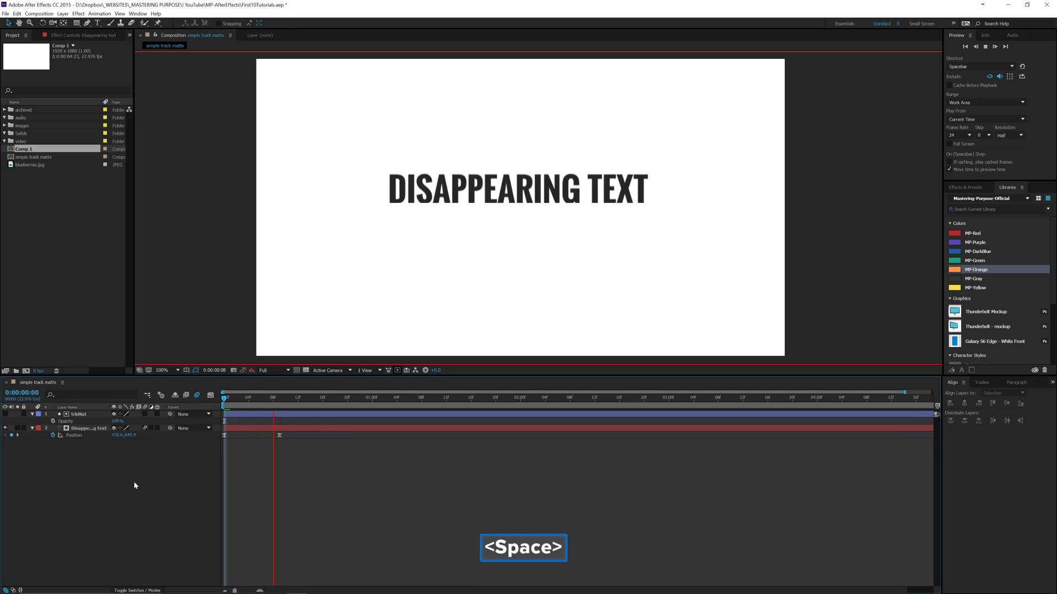
pyautogui.press('space')
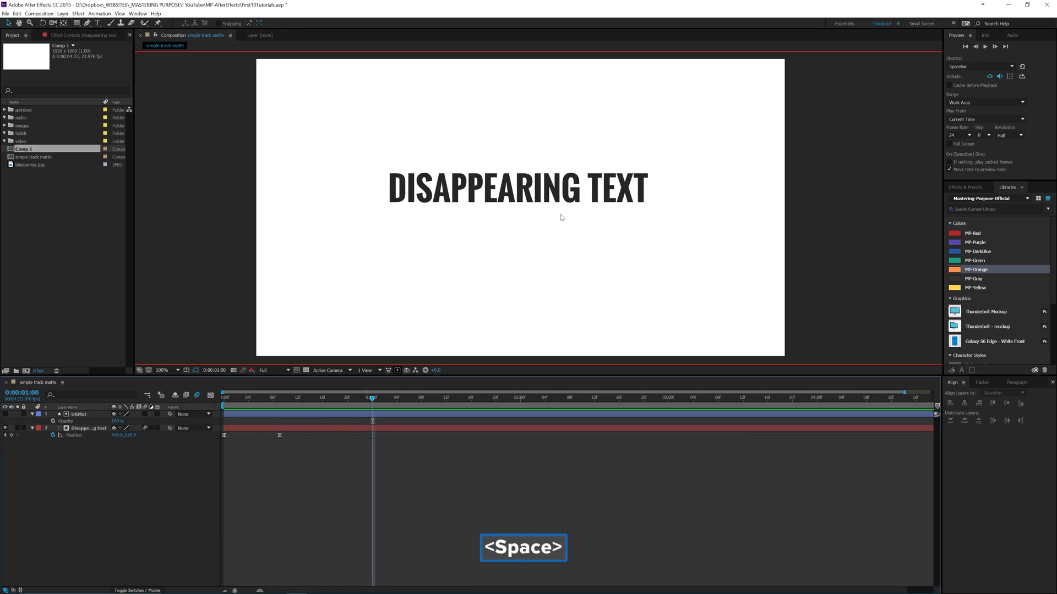
# Set preview resolution to Full and replay the reveal from the first frame
pyautogui.click(1010, 135)
pyautogui.click(1011, 156)
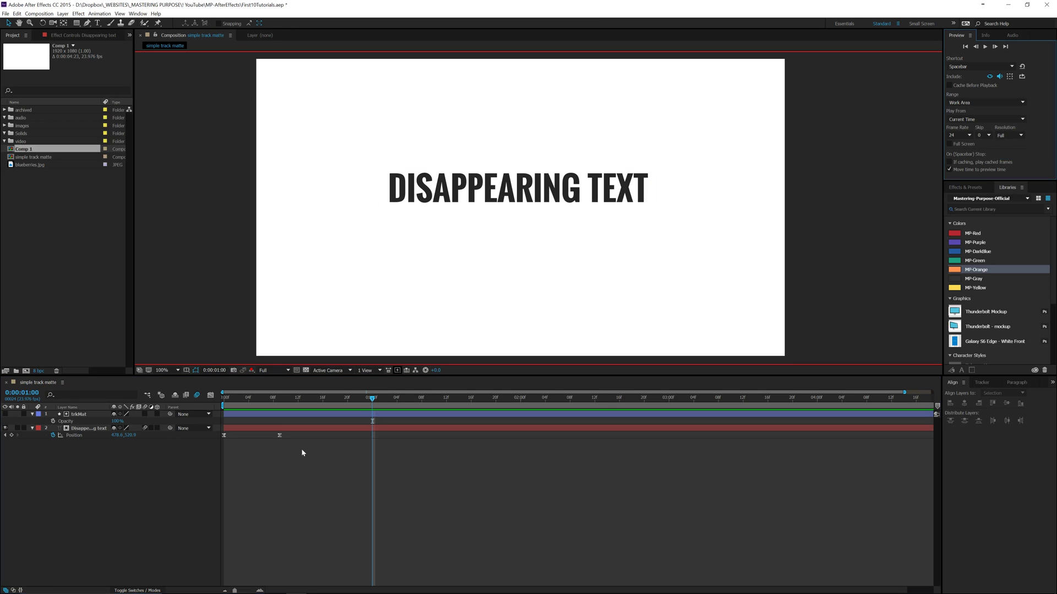
pyautogui.moveTo(374, 398); pyautogui.dragTo(127, 481)
pyautogui.press('space')
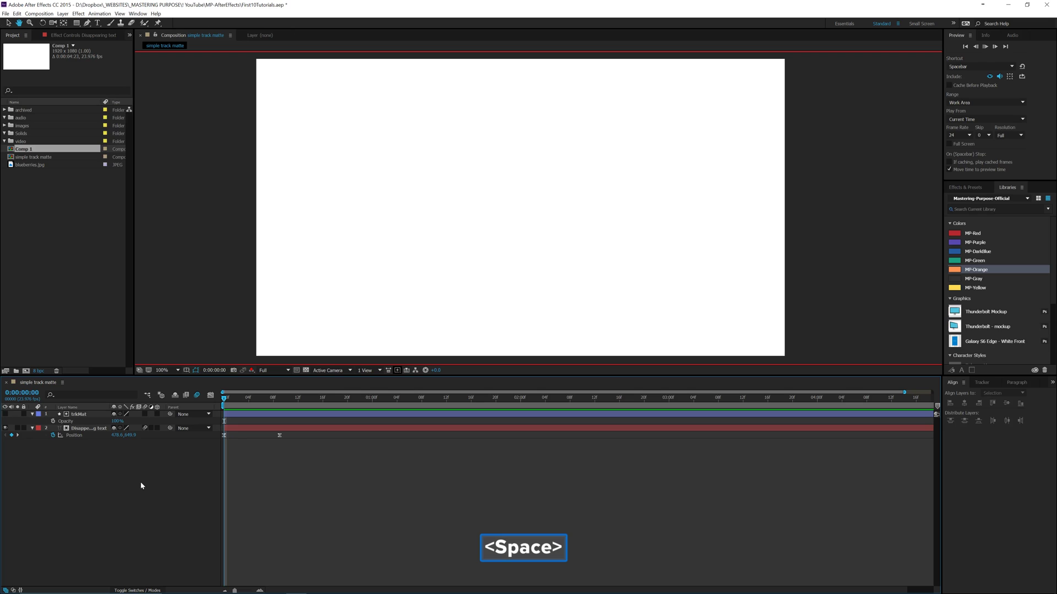
pyautogui.press('space')
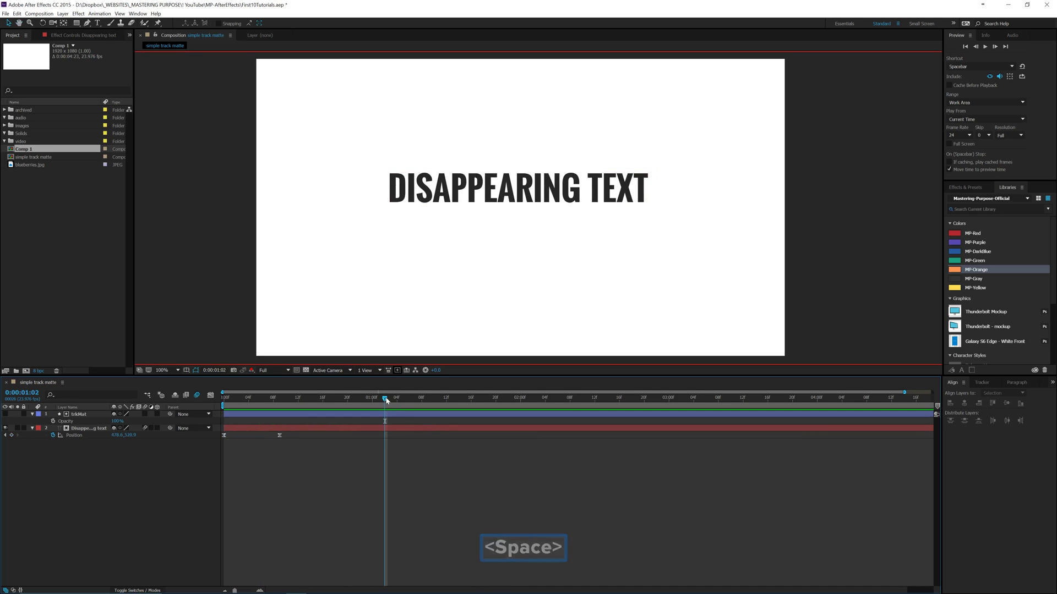
pyautogui.moveTo(384, 398); pyautogui.dragTo(104, 484)
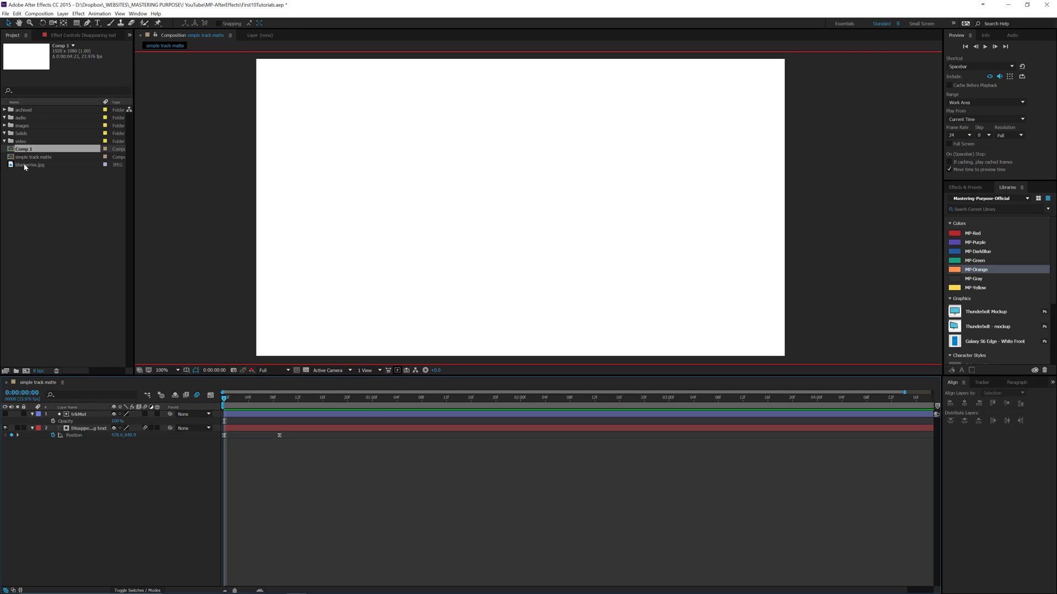
# Add blueberries.jpg to the timeline with trkMat as its Alpha Matte, hiding the text layer
pyautogui.moveTo(25, 167); pyautogui.dragTo(86, 430)
pyautogui.press('alt')
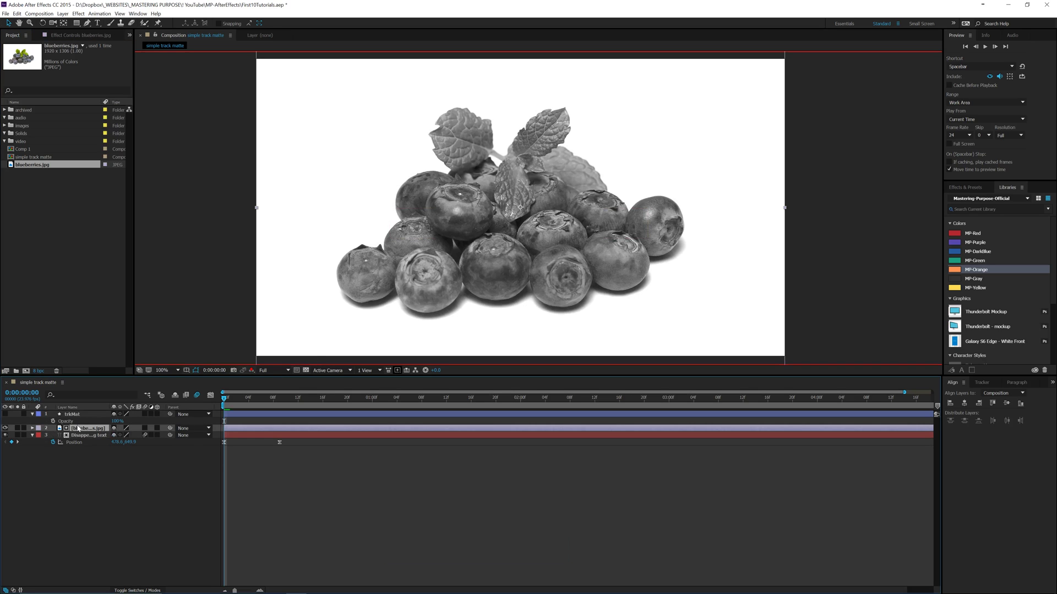
pyautogui.click(141, 589)
pyautogui.click(163, 427)
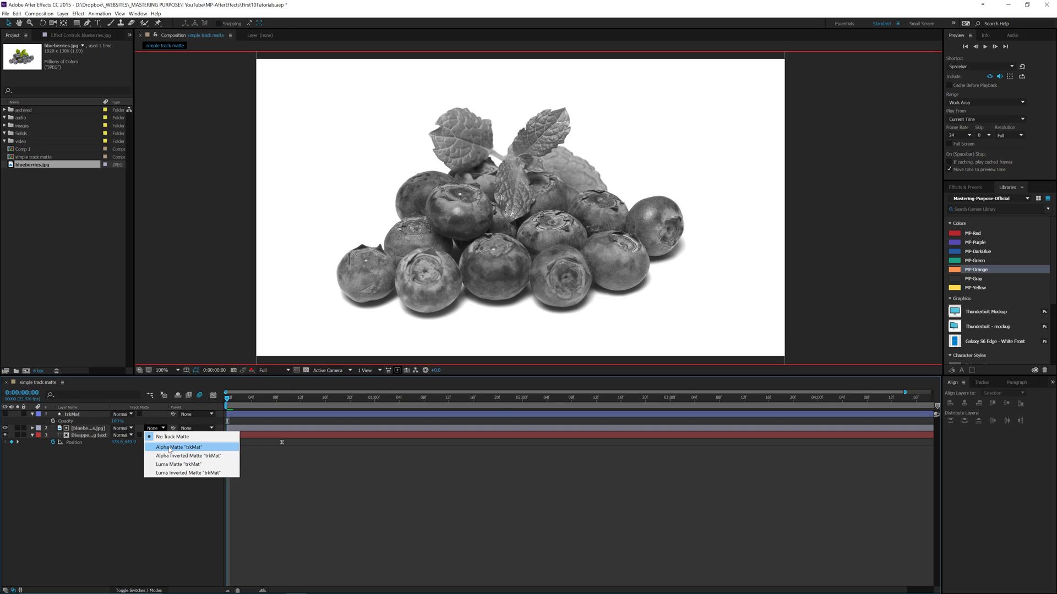
pyautogui.click(169, 447)
pyautogui.click(6, 435)
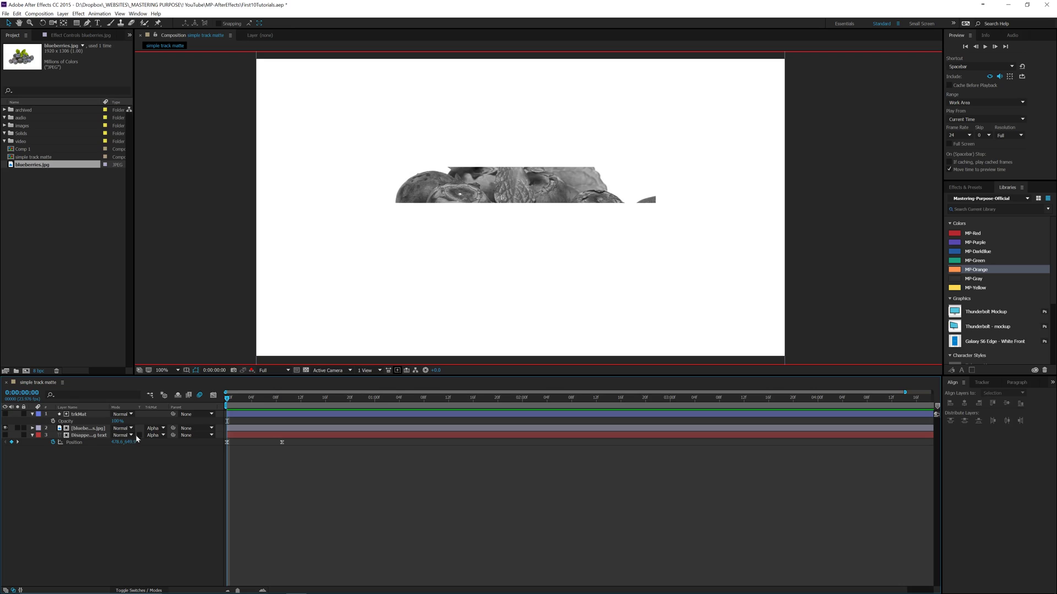
pyautogui.click(94, 429)
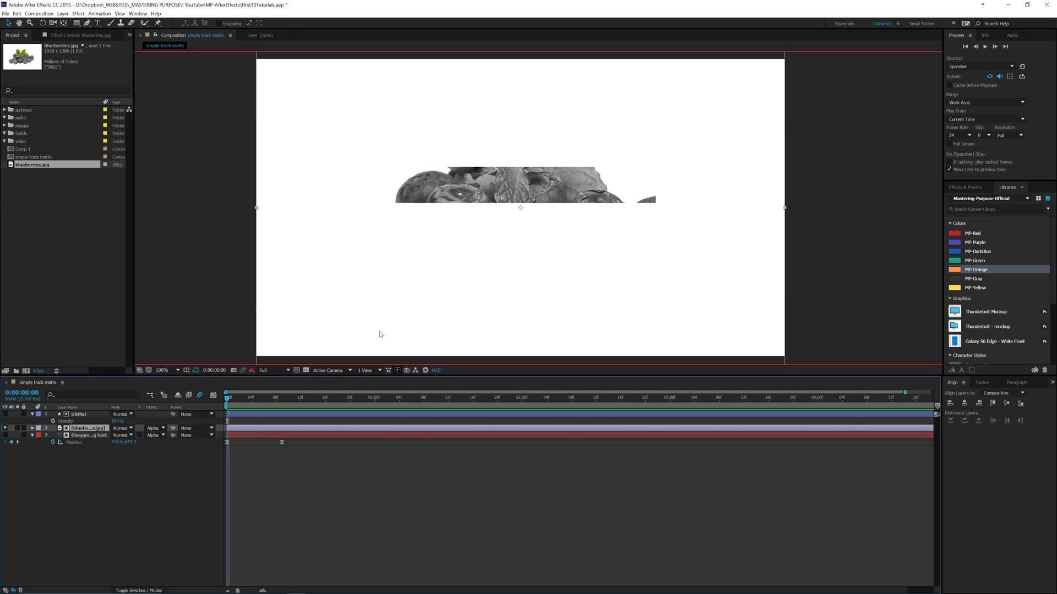
# Scale the trkMat matte rectangle up to 152% and stretch it down over the blueberries
pyautogui.click(95, 415)
pyautogui.press('s')
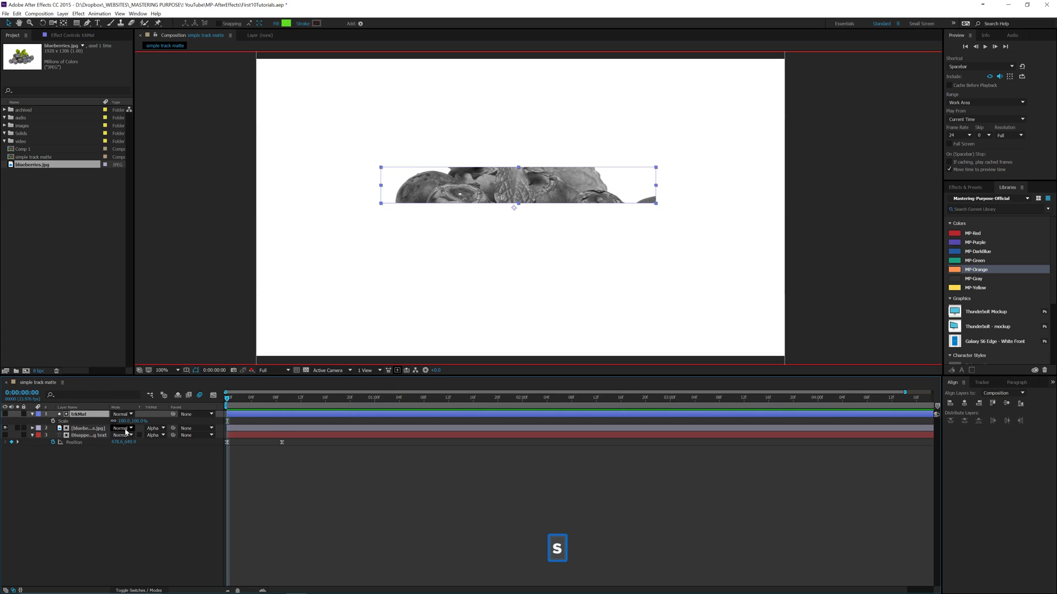
pyautogui.moveTo(138, 421); pyautogui.dragTo(158, 422)
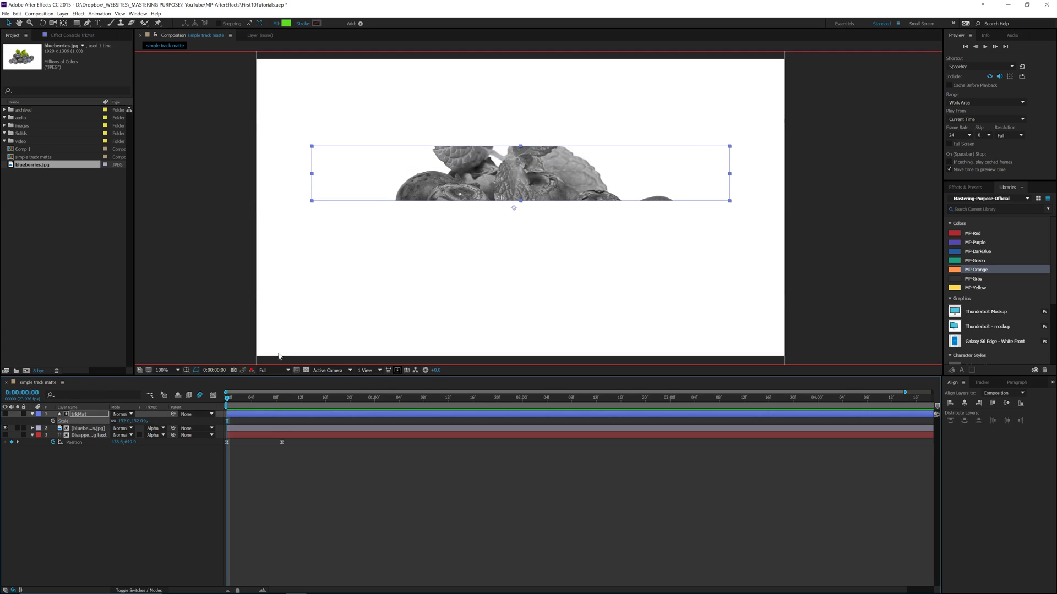
pyautogui.moveTo(521, 204); pyautogui.dragTo(518, 235)
# Move the matte's anchor point and rescale it until the rectangle covers the whole image
pyautogui.press('y')
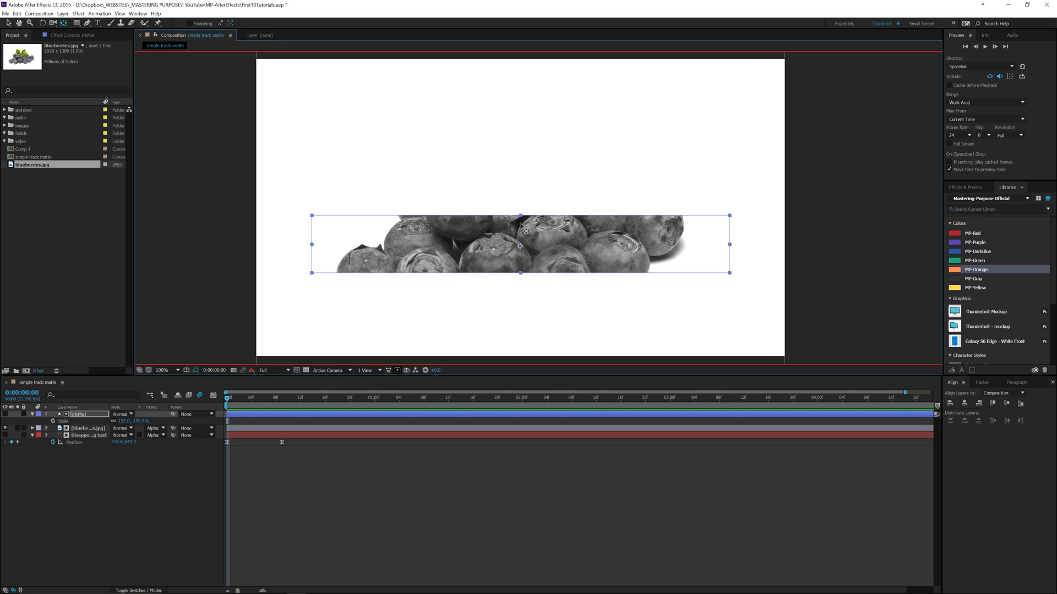
pyautogui.press('s')
pyautogui.press('v')
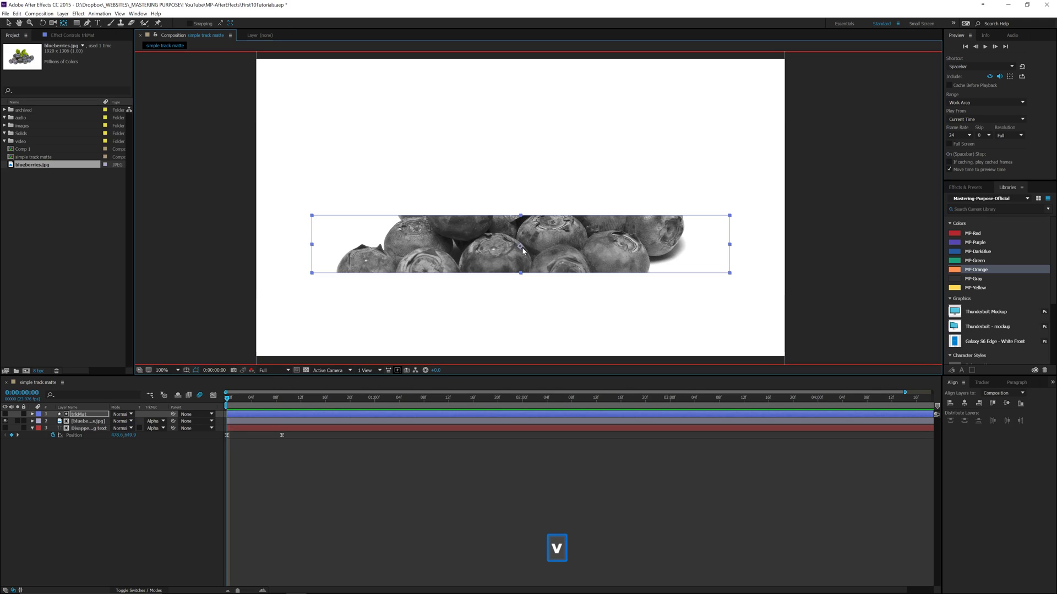
pyautogui.press('s')
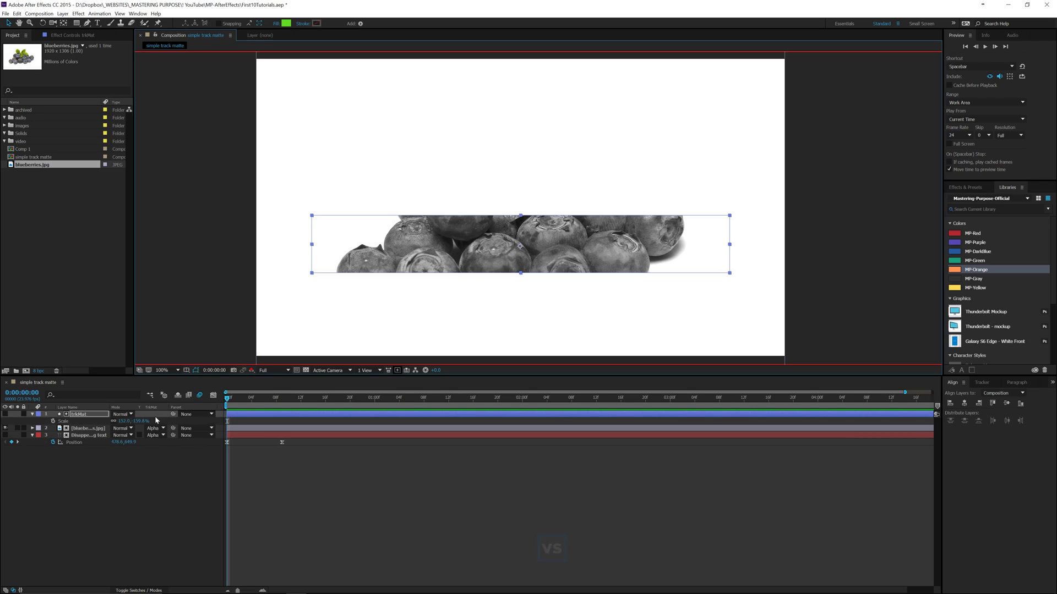
pyautogui.moveTo(139, 421)
pyautogui.mouseDown()
pyautogui.moveTo(128, 421)
pyautogui.moveTo(151, 421)
pyautogui.mouseUp()
pyautogui.press('y')
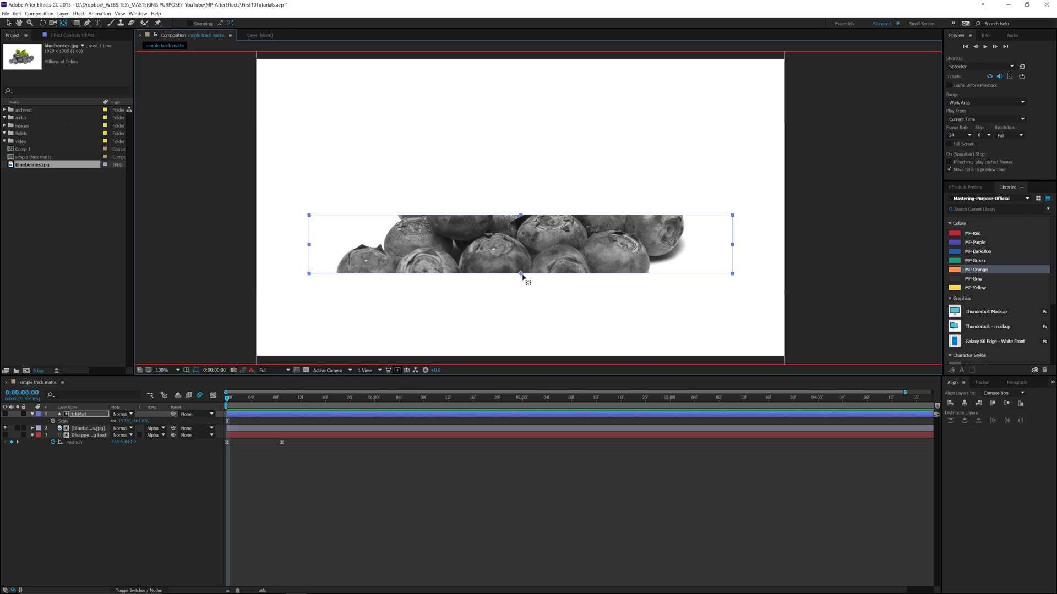
pyautogui.press('s')
pyautogui.press('s')
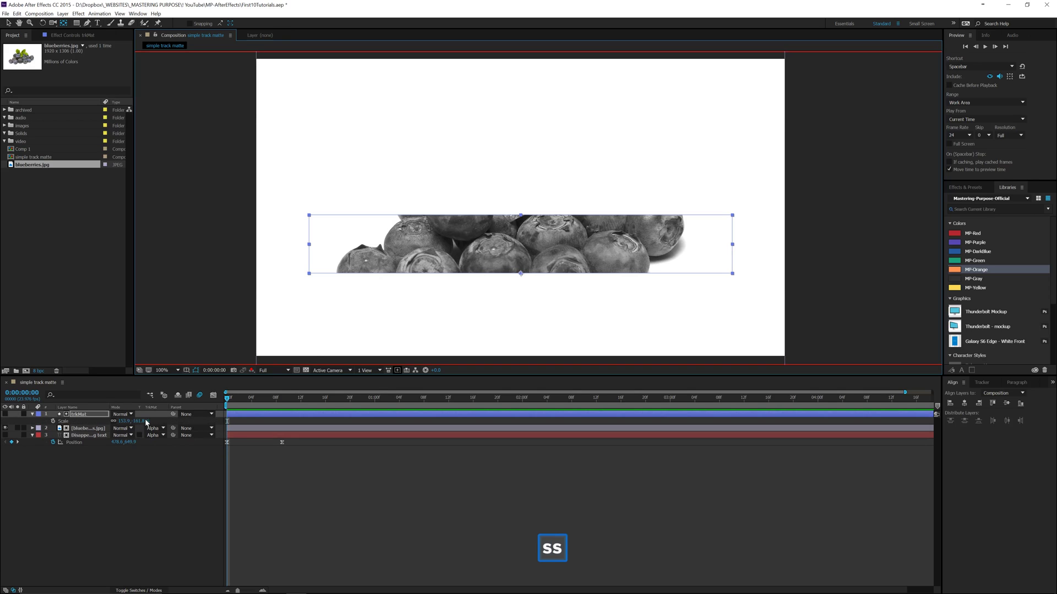
pyautogui.moveTo(142, 421); pyautogui.dragTo(22, 421)
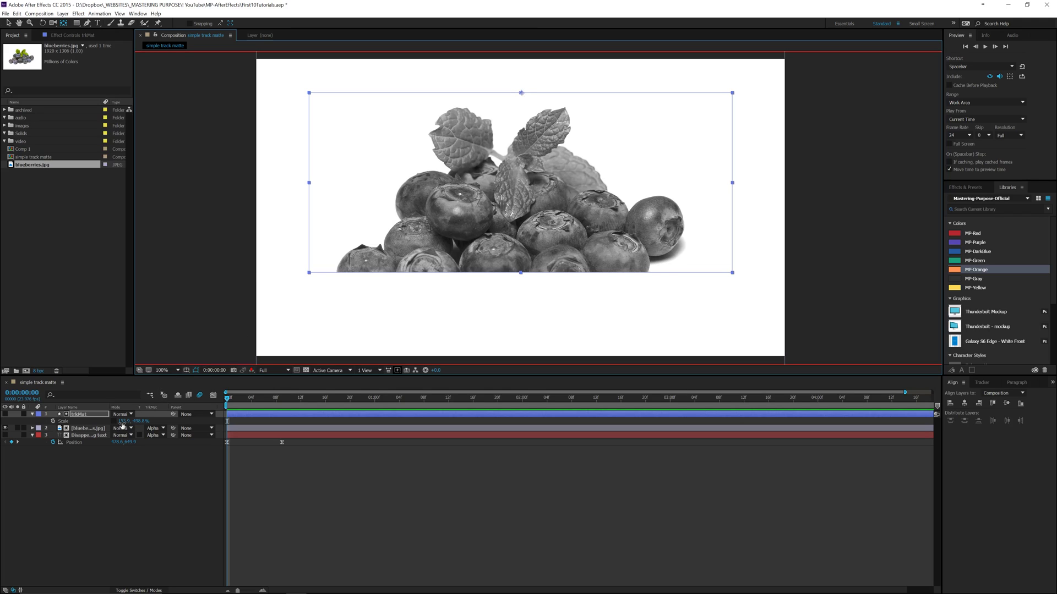
pyautogui.moveTo(121, 424); pyautogui.dragTo(81, 435)
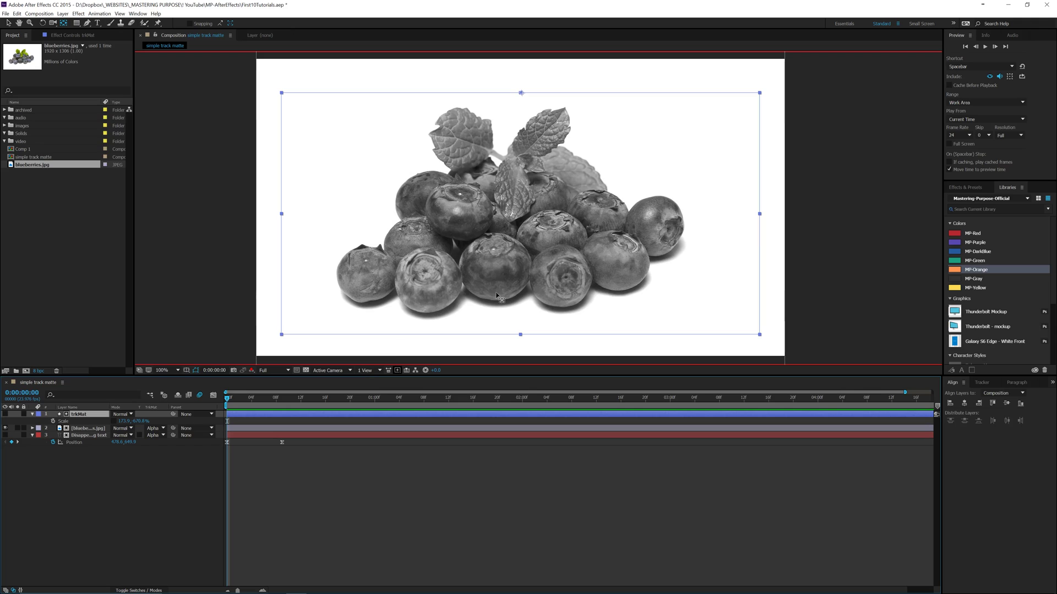
pyautogui.click(99, 429)
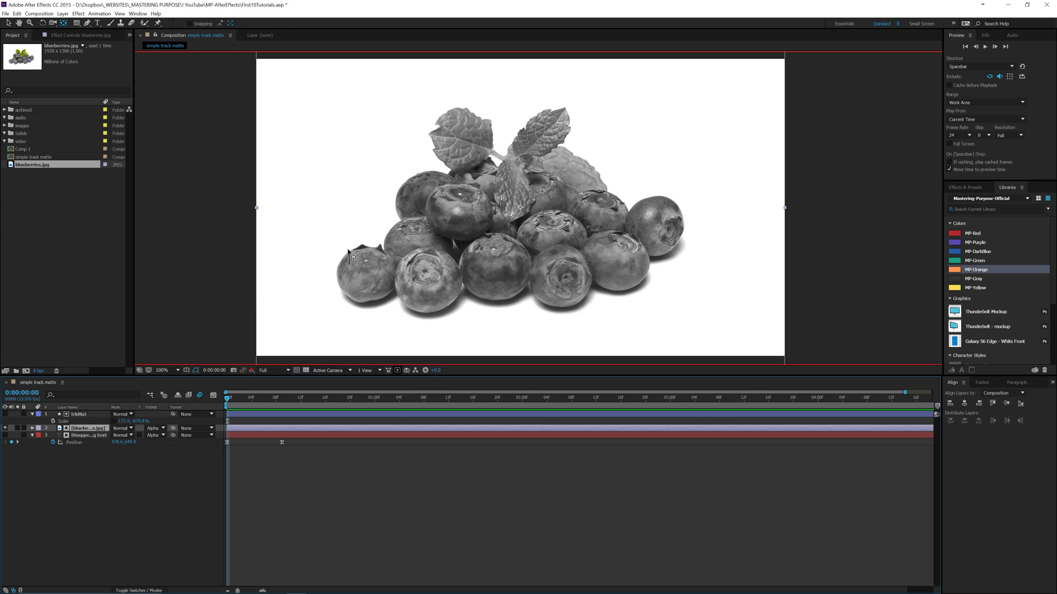
# Scale the blueberries and trkMat down together, then enlarge the blueberries image slightly
pyautogui.press('s')
pyautogui.keyDown('shift'); pyautogui.click(82, 415); pyautogui.keyUp('shift')
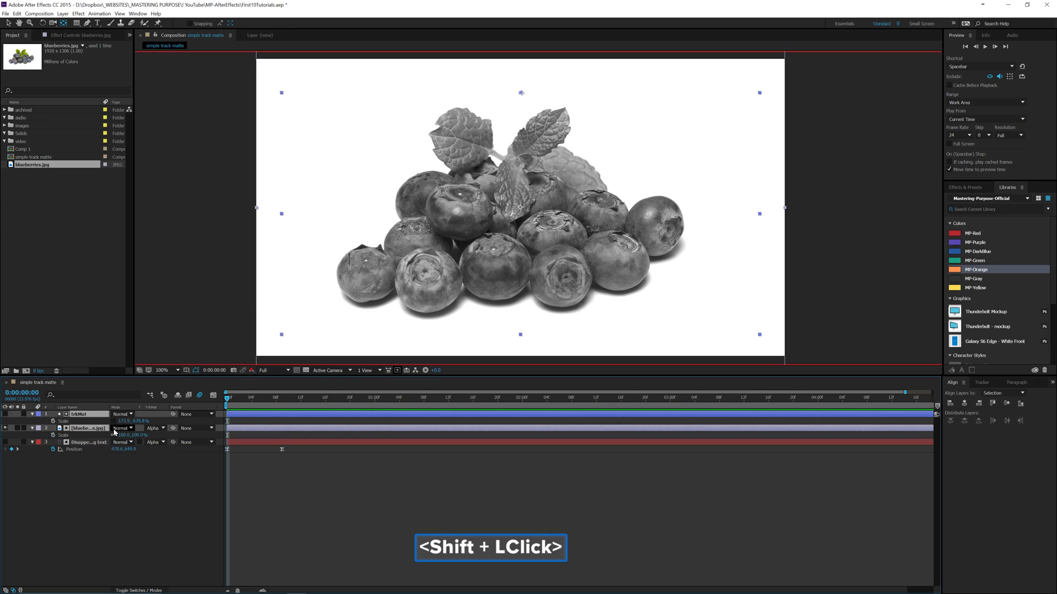
pyautogui.moveTo(124, 435); pyautogui.dragTo(97, 511)
pyautogui.click(98, 510)
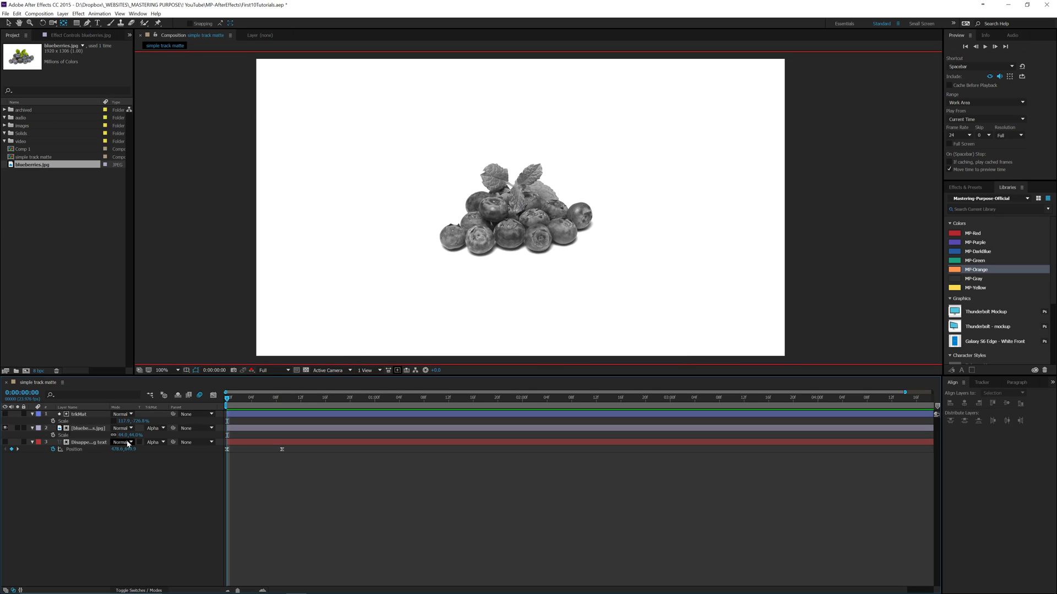
pyautogui.moveTo(134, 434); pyautogui.dragTo(120, 497)
# Adjust the blueberries layer's Position Y to sit near the middle of the frame
pyautogui.click(90, 431)
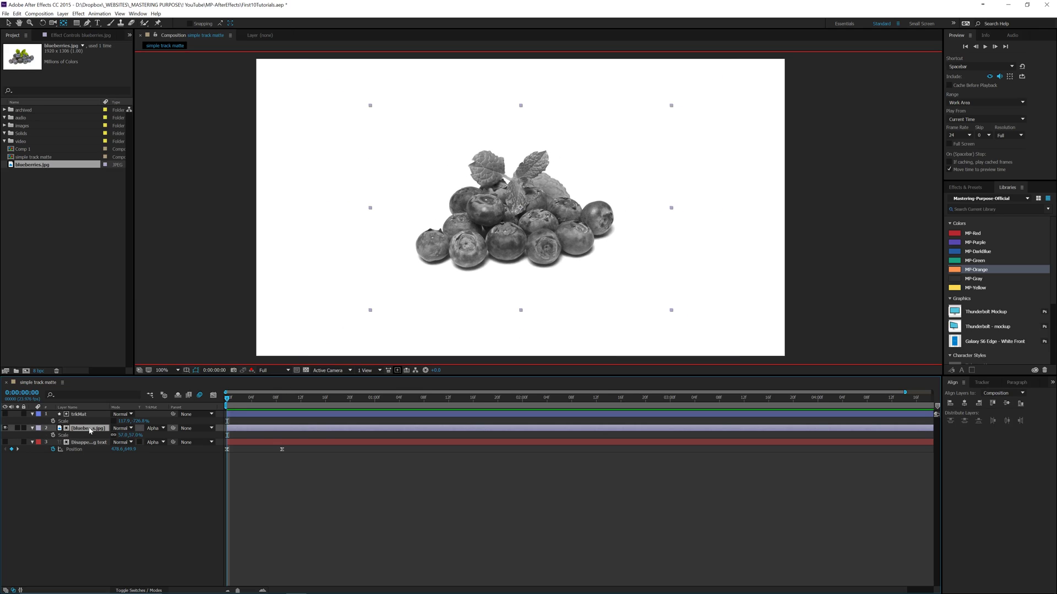
pyautogui.press('p')
pyautogui.moveTo(131, 435); pyautogui.dragTo(244, 410)
pyautogui.click(77, 415)
pyautogui.click(177, 491)
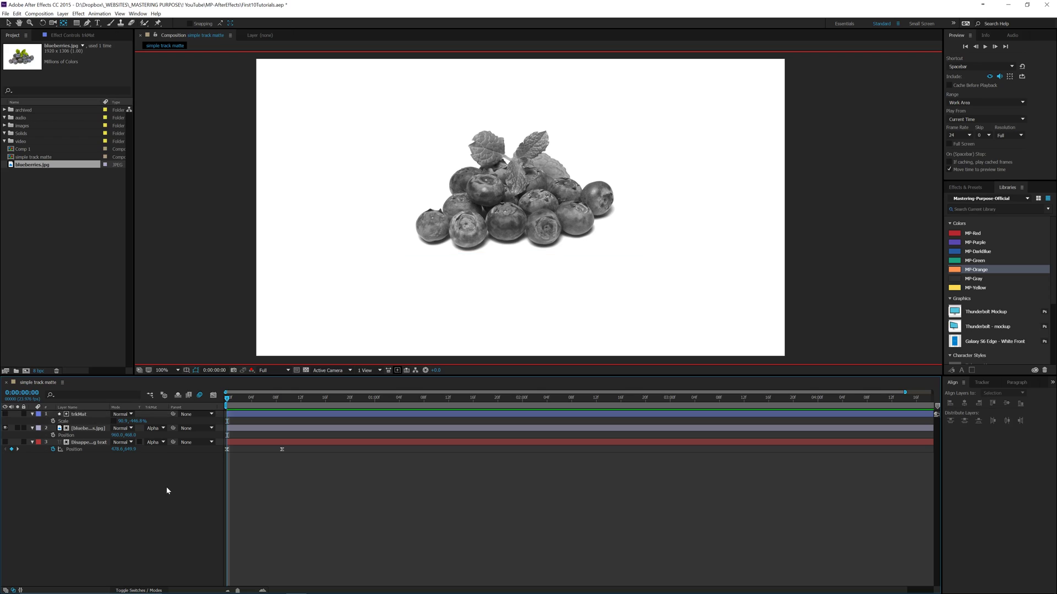
pyautogui.click(88, 429)
pyautogui.moveTo(130, 435); pyautogui.dragTo(333, 434)
pyautogui.moveTo(251, 436); pyautogui.dragTo(161, 437)
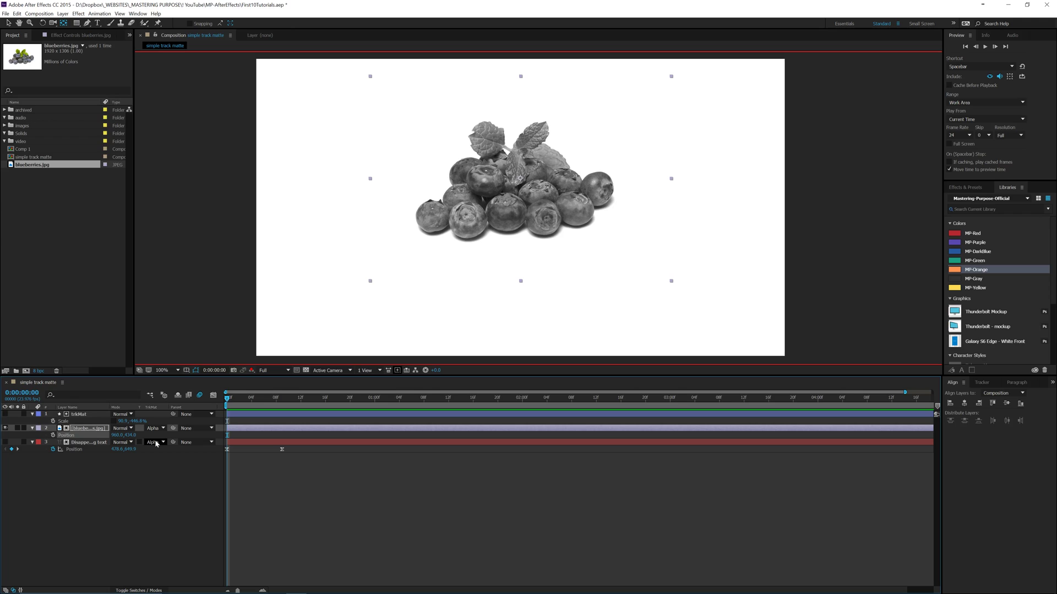
pyautogui.click(75, 430)
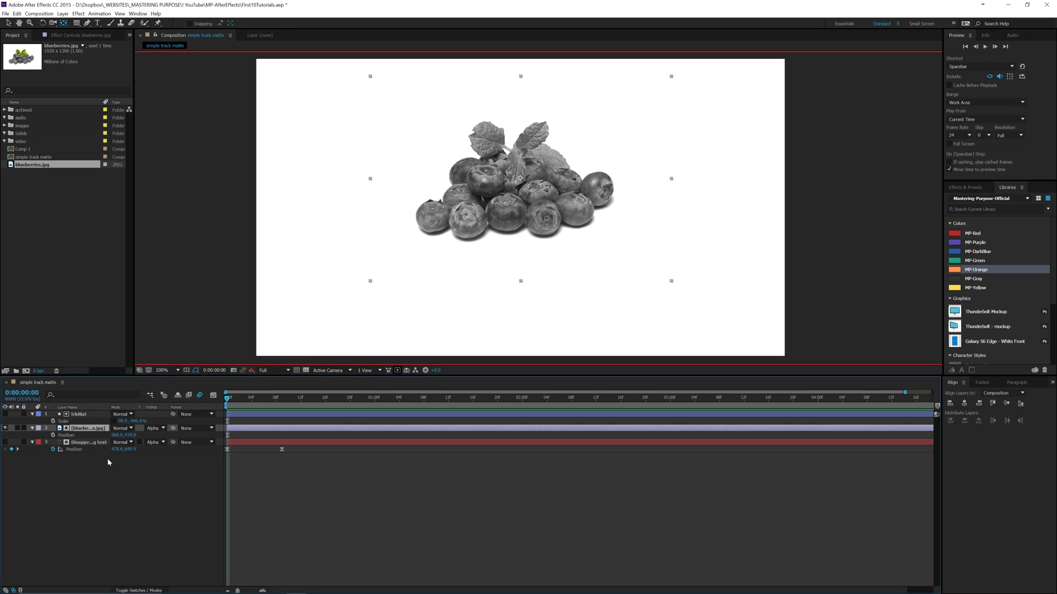
pyautogui.click(83, 444)
pyautogui.click(78, 414)
pyautogui.click(78, 428)
pyautogui.click(77, 443)
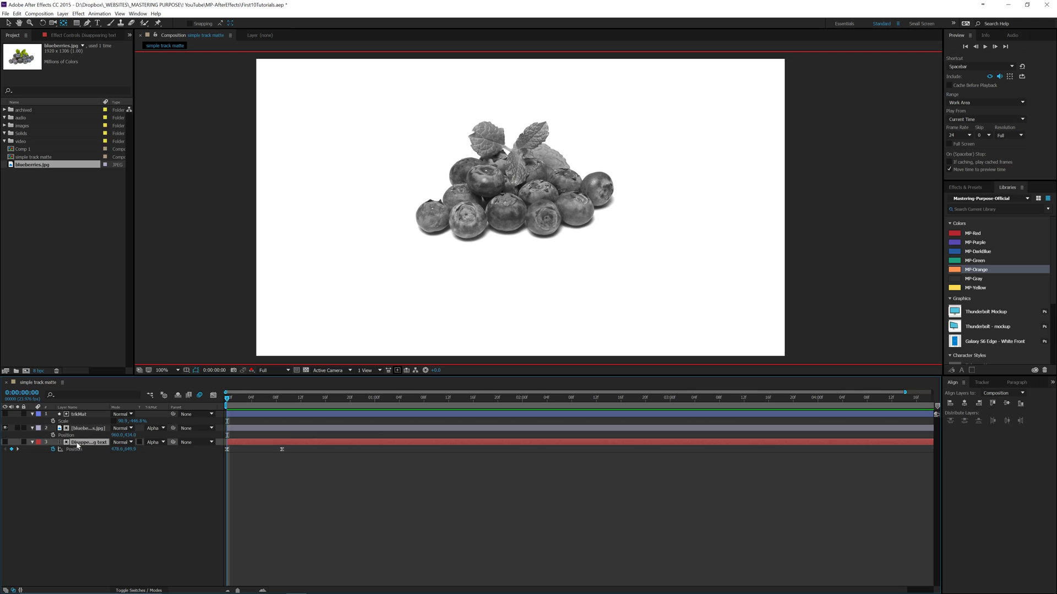
pyautogui.click(88, 428)
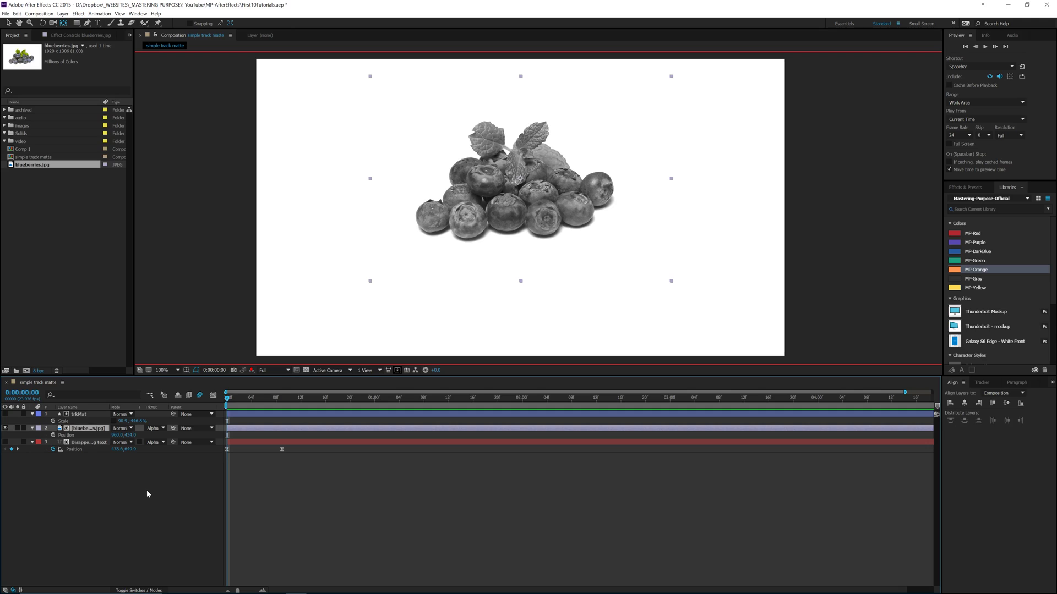
pyautogui.click(72, 465)
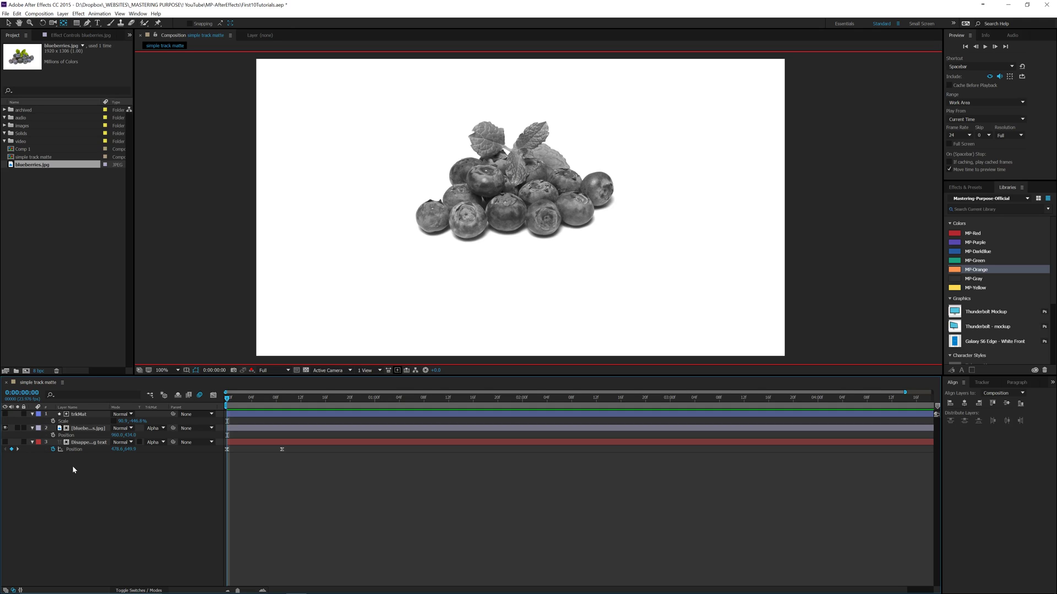